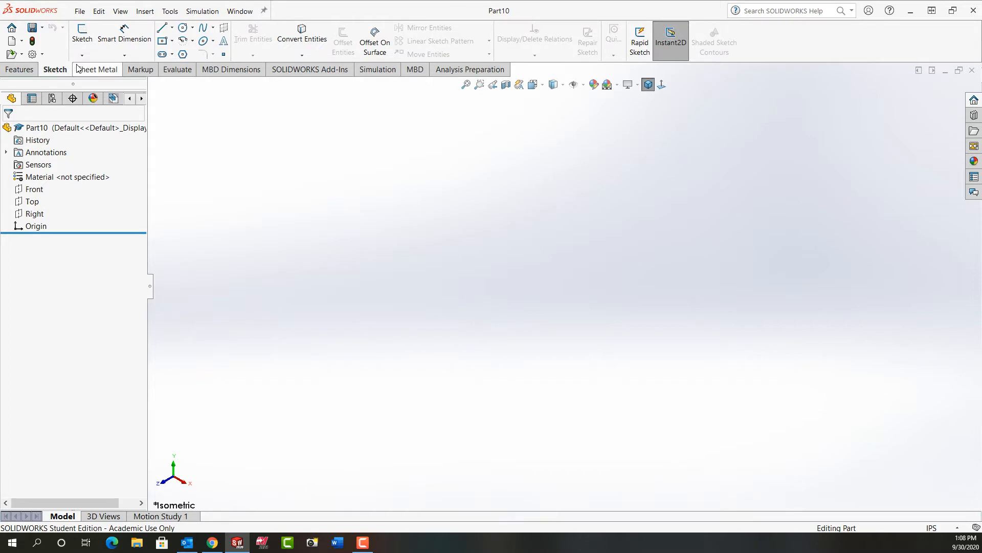
Step: Start a 3D sketch and draw a line about 1.58 in long from the origin along the positive Z axis
click(83, 57)
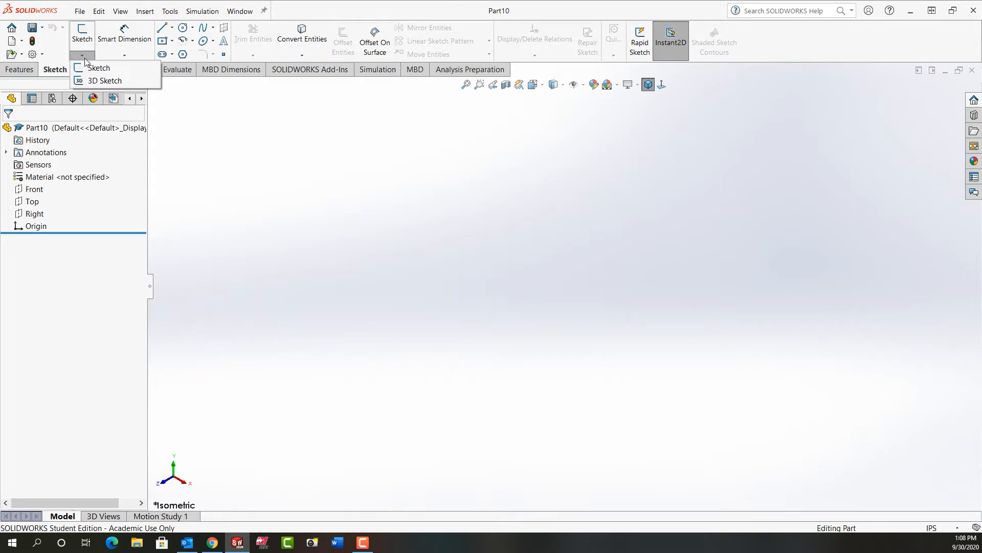
click(98, 82)
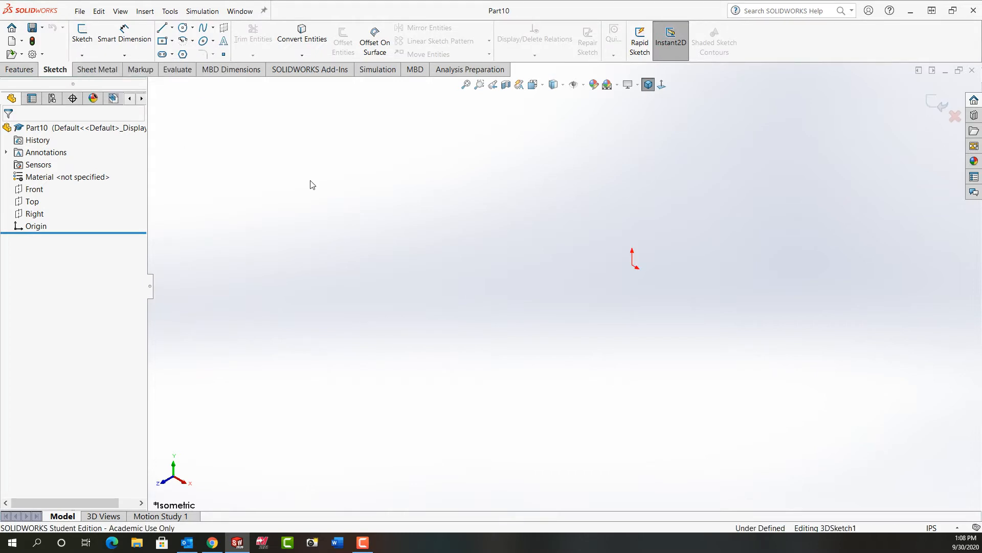
click(644, 85)
key(l)
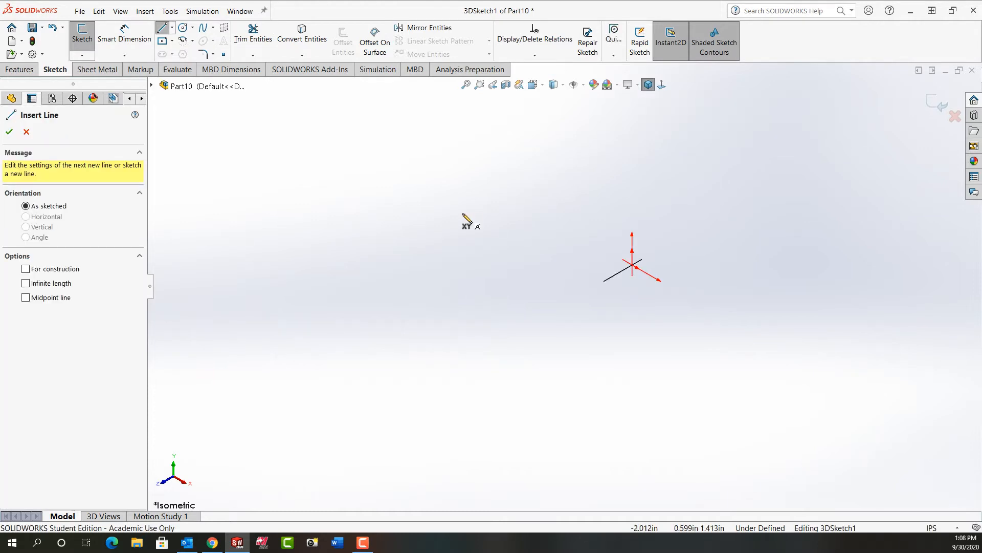
click(633, 265)
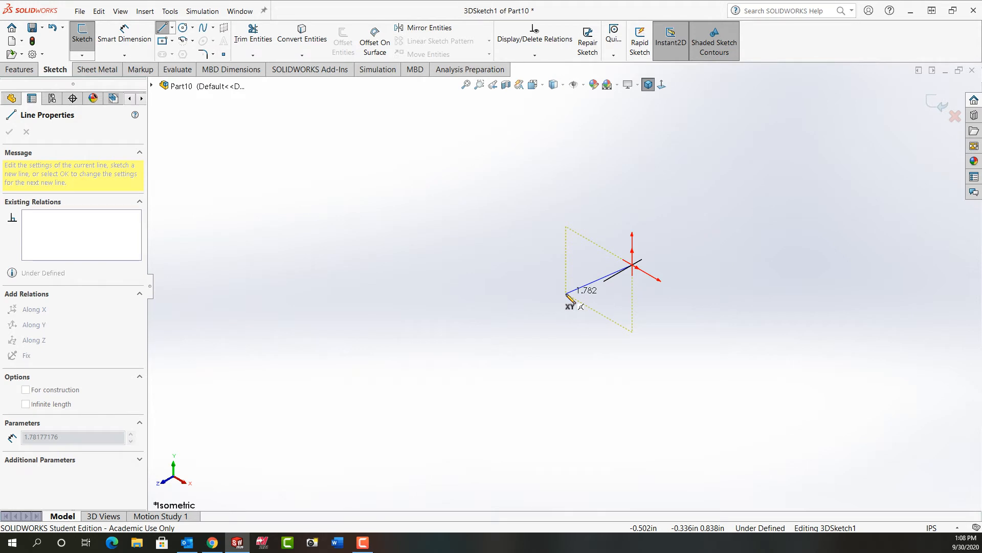
key(Tab)
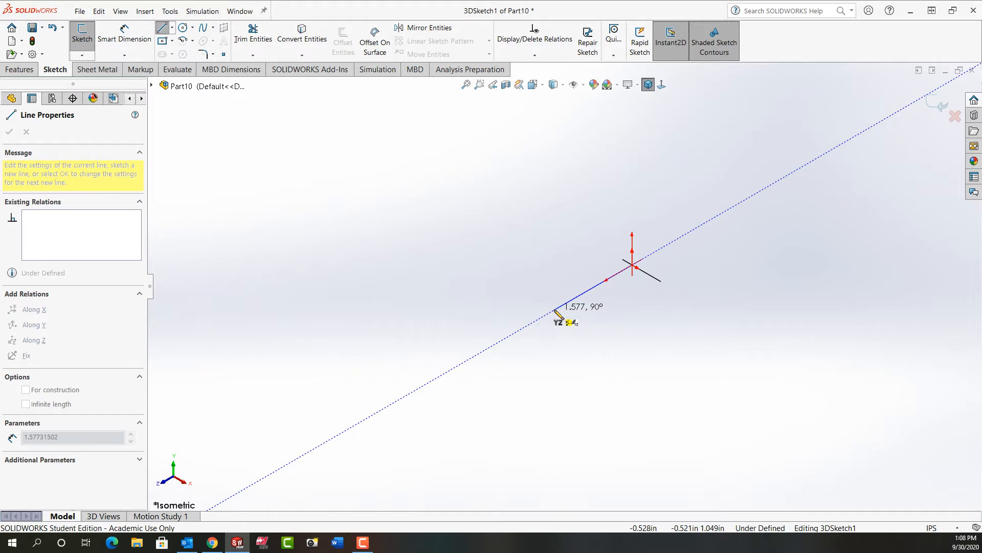
click(555, 310)
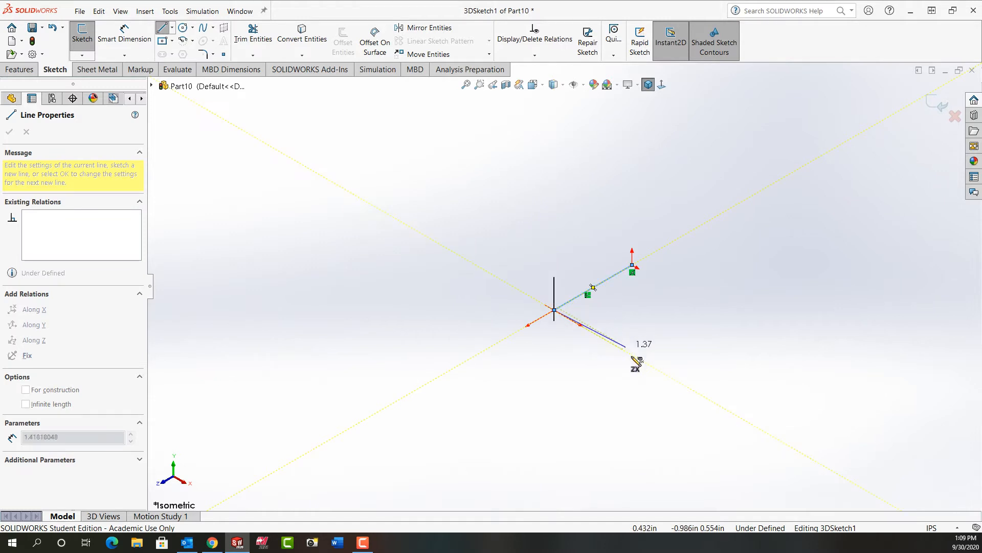
Step: Continue the path with a line along positive X, one about 1.63 in straight down, one along negative X, and one along positive Z
click(664, 373)
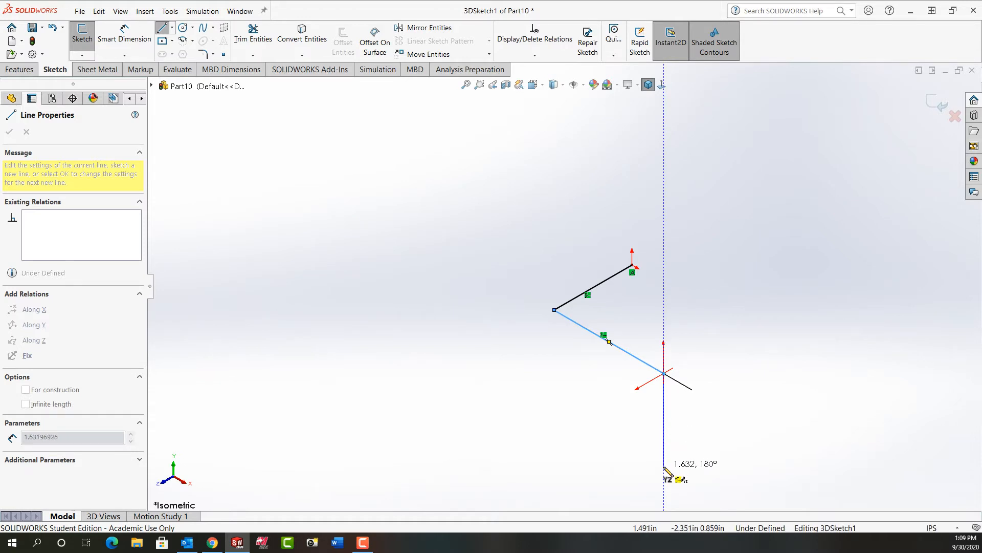
click(664, 467)
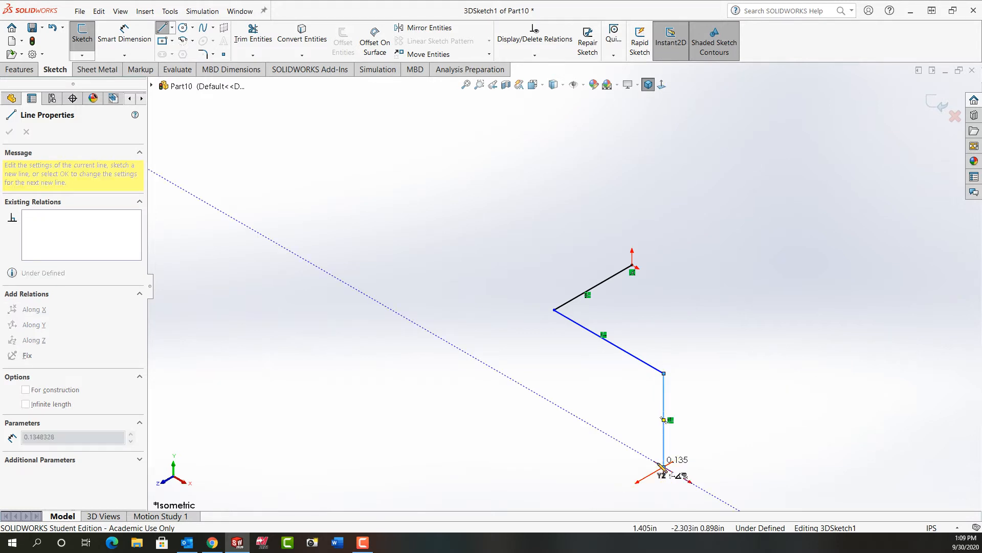
click(600, 430)
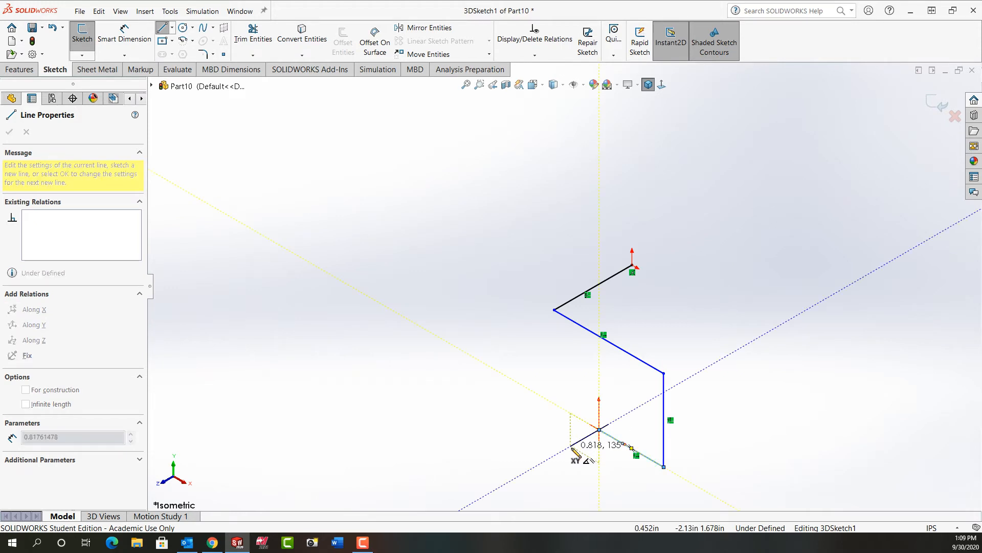
click(536, 466)
Step: Extend the path about 3.97 in along positive X, about 1.57 in along negative Z, slanting back toward the inside, and vertically upward
key(z)
key(z)
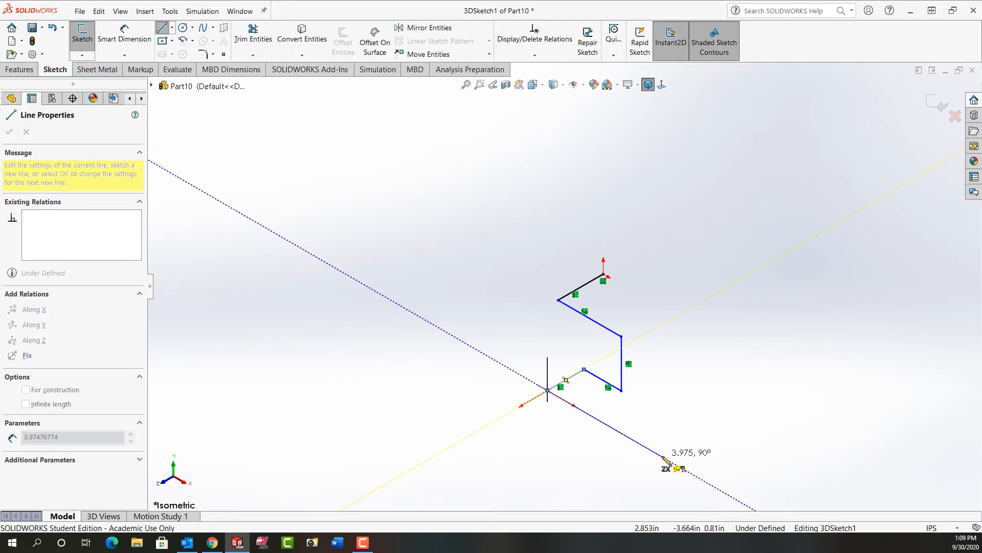
click(662, 456)
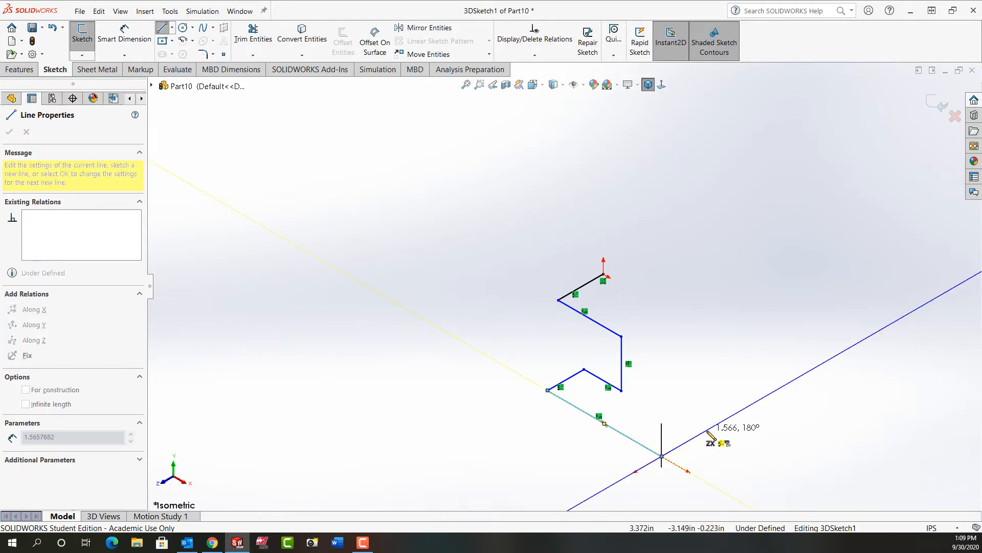
click(708, 435)
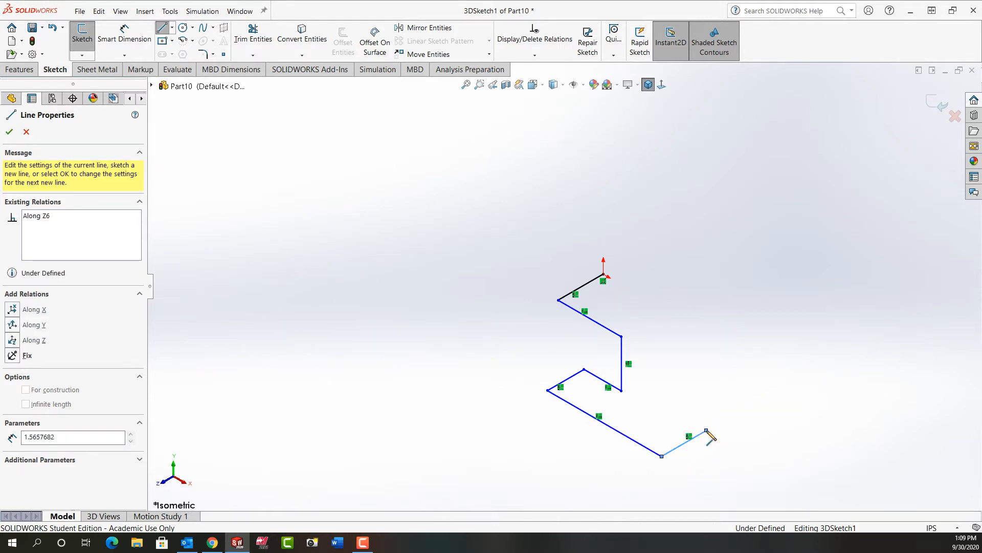
click(667, 404)
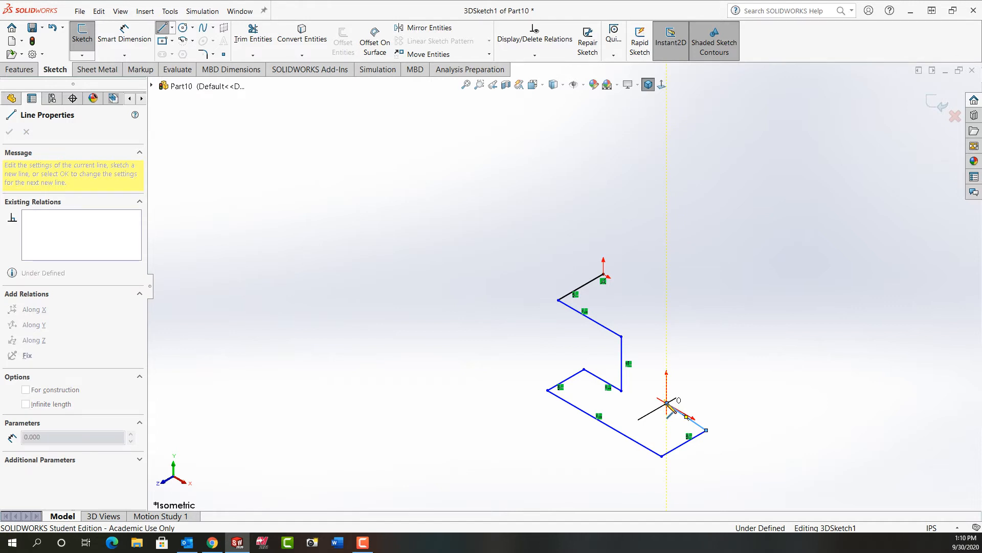
click(668, 351)
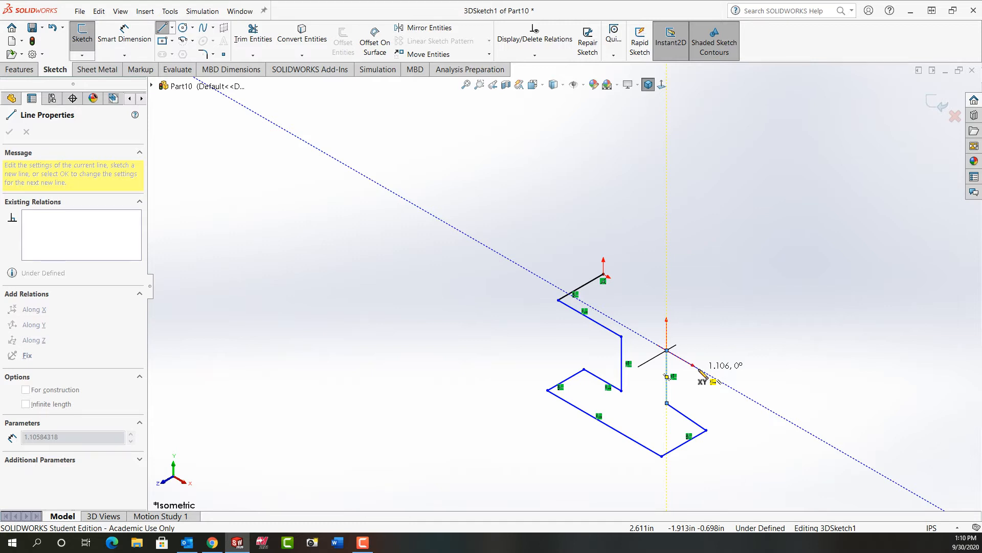
Step: Finish the path with a line about 2.1 in along positive X and a last line along negative Z
key(Tab)
double_click(727, 385)
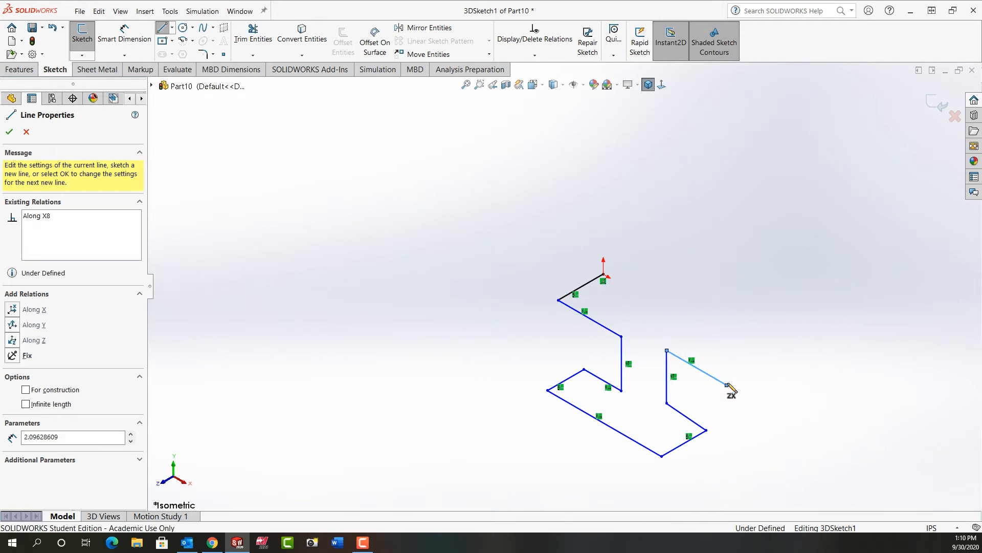
click(727, 384)
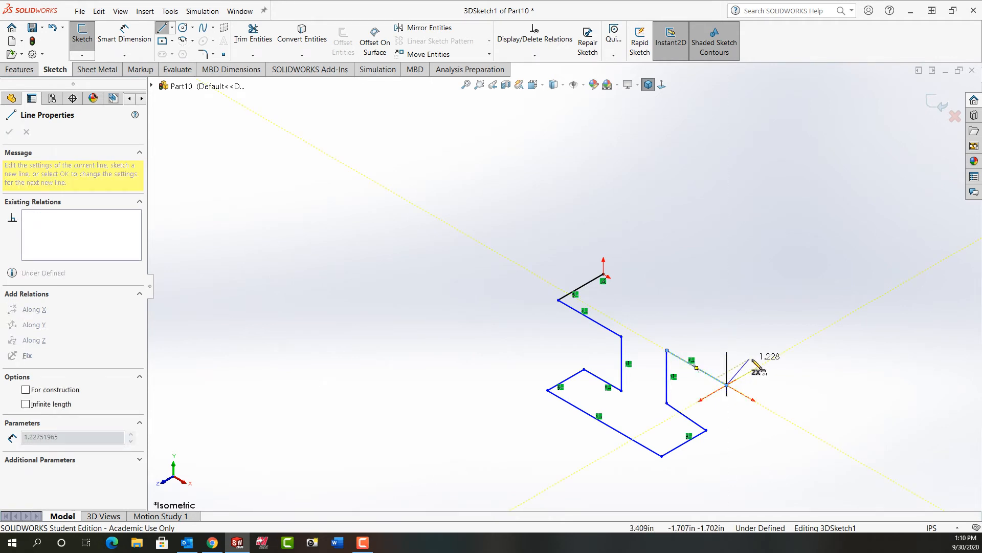
double_click(786, 351)
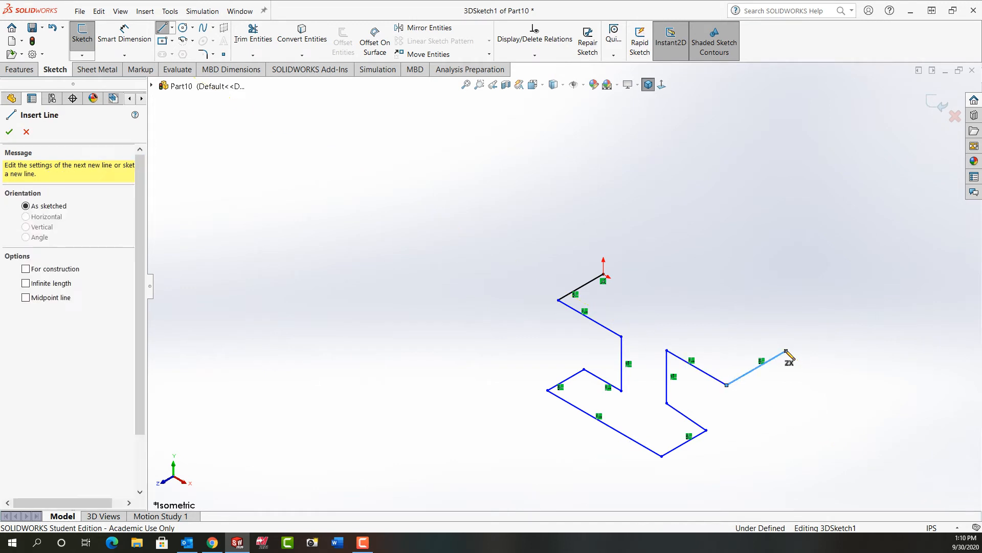
key(Escape)
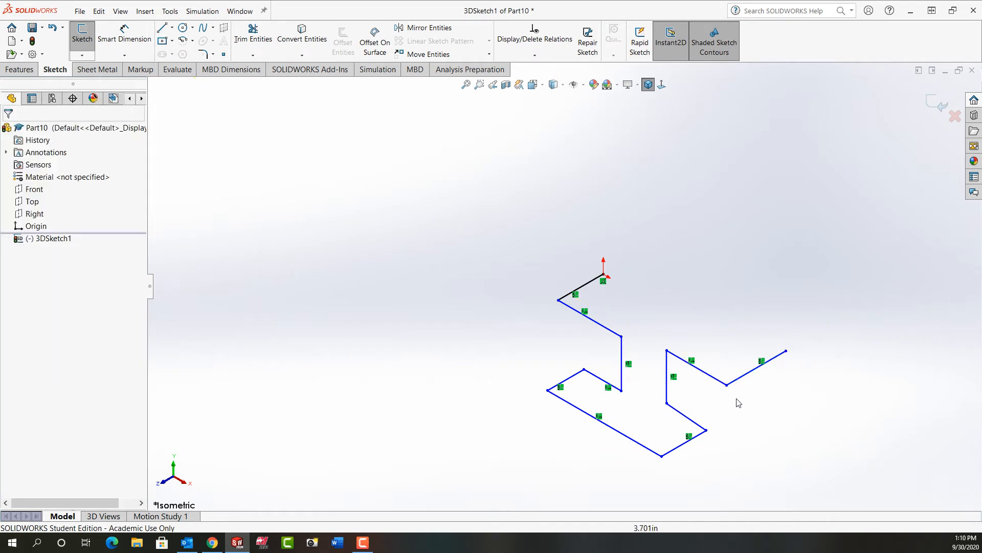
Step: Dimension the first line, which starts at the origin, to a length of 5 in
click(465, 85)
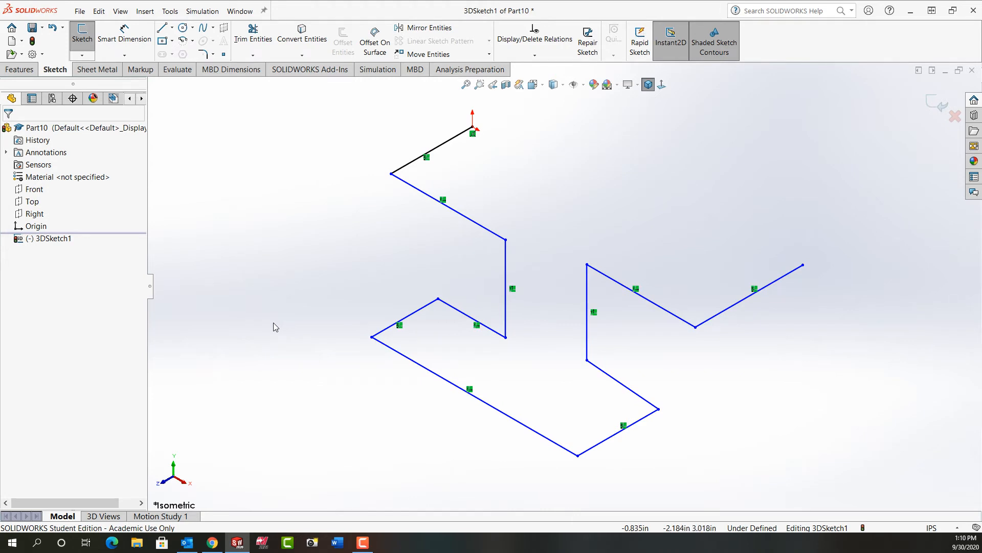
right_drag(274, 337, 275, 258)
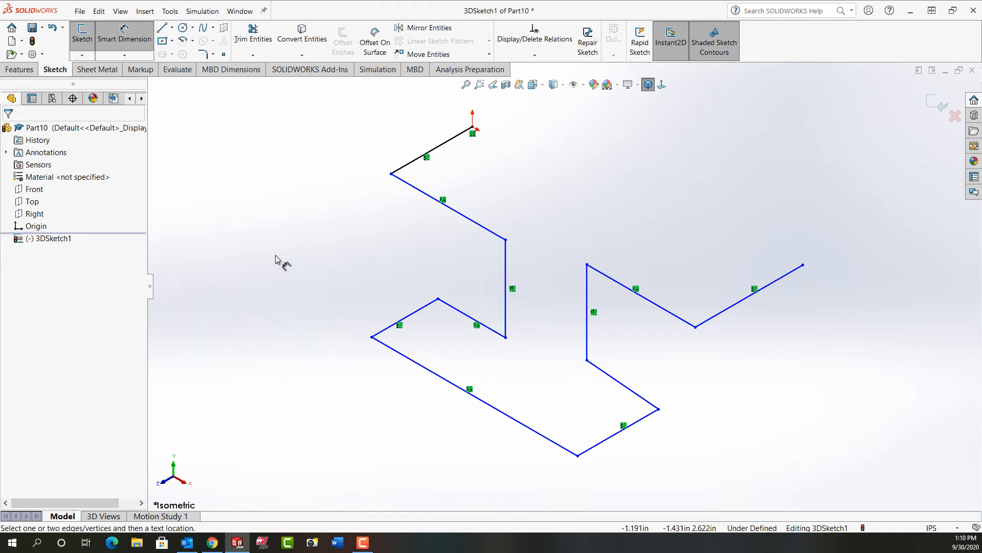
click(419, 161)
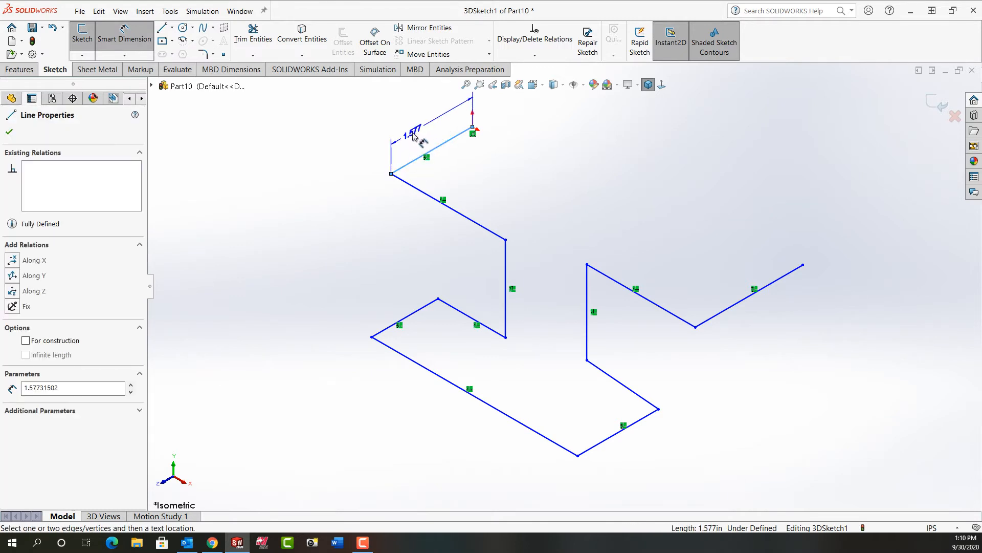
click(414, 137)
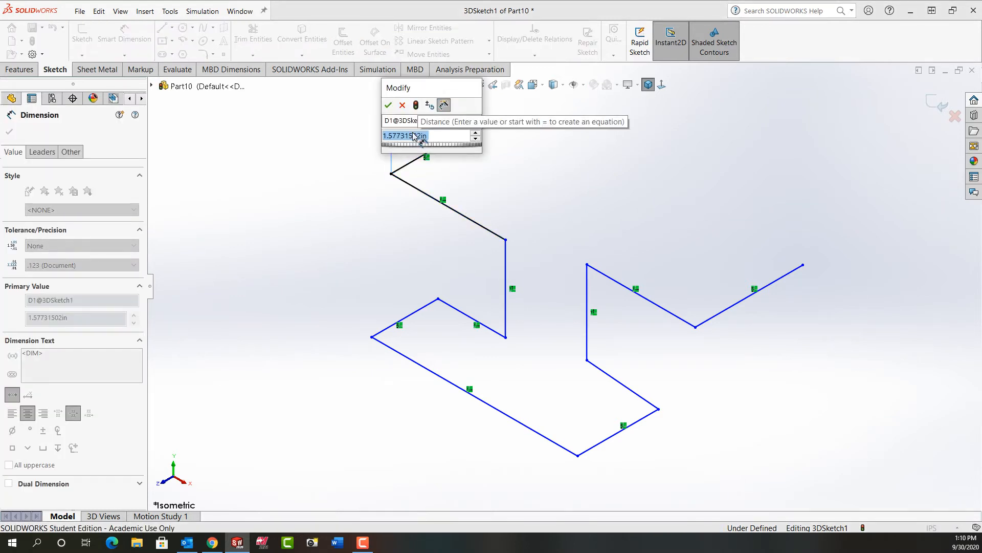
text(5)
key(Return)
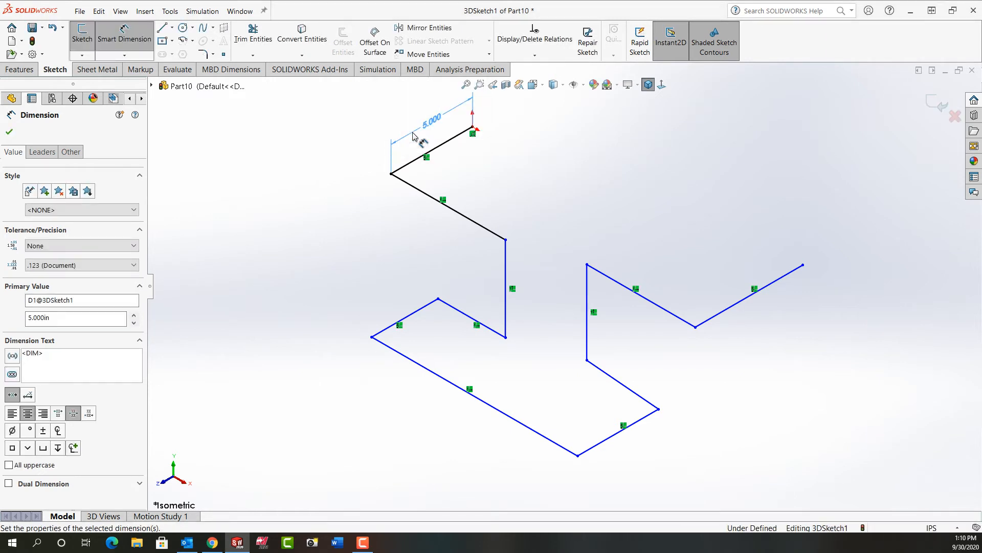
Step: Dimension the second line along X and the vertical line below it to 5 in each
click(454, 211)
click(451, 241)
text(5)
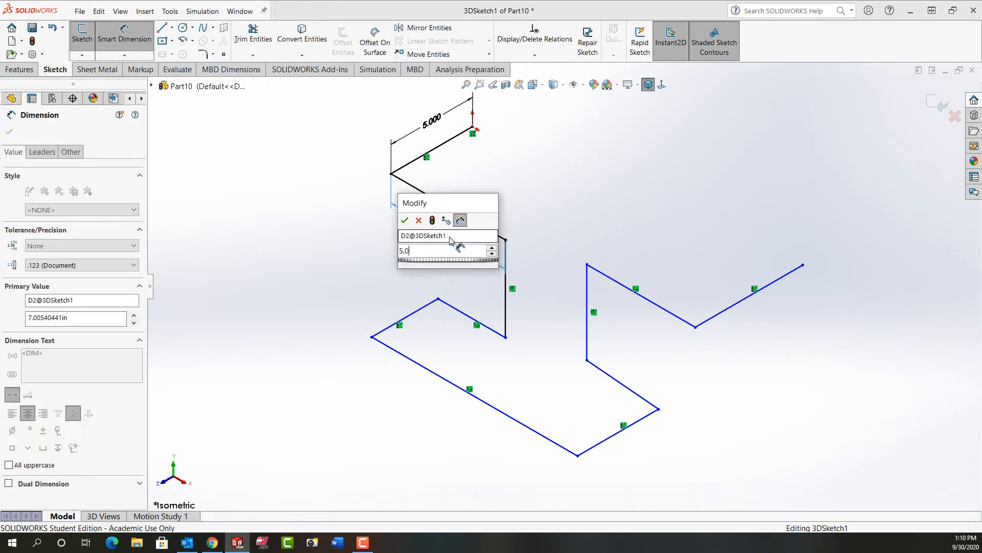
key(Return)
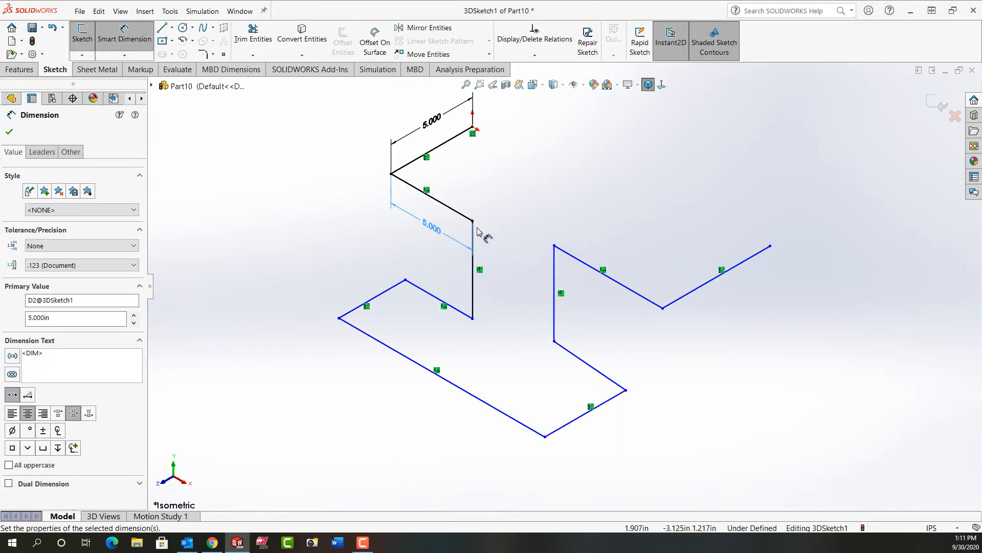
click(466, 280)
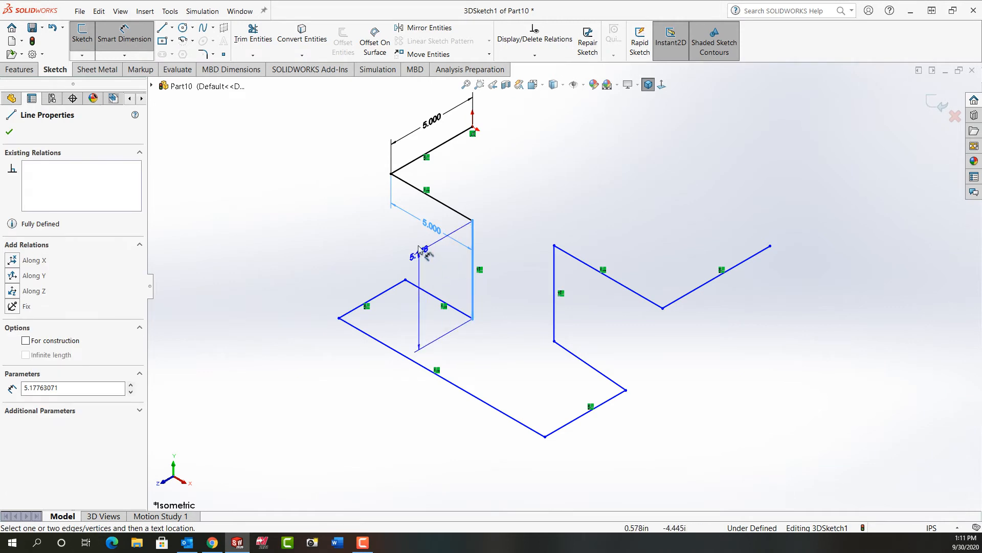
click(440, 288)
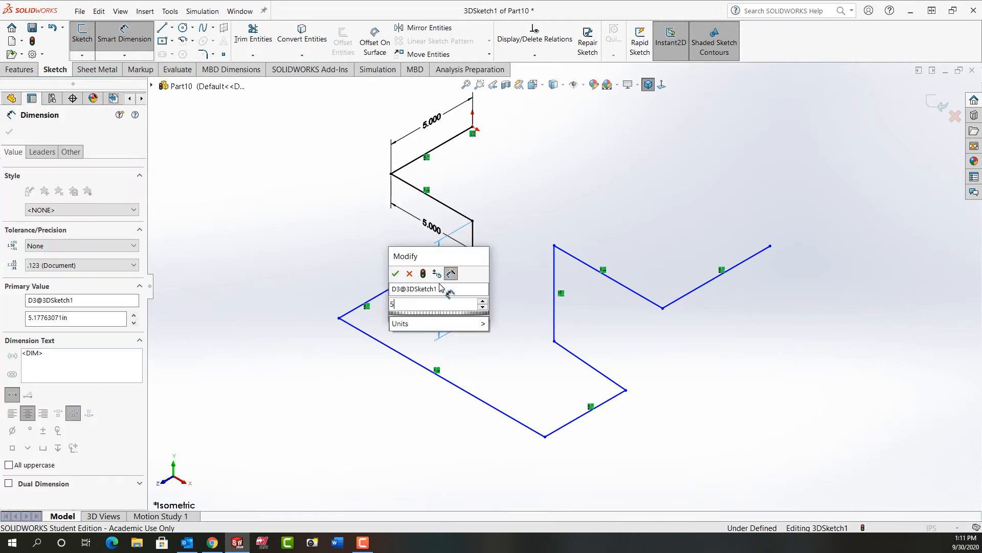
text(5)
key(Return)
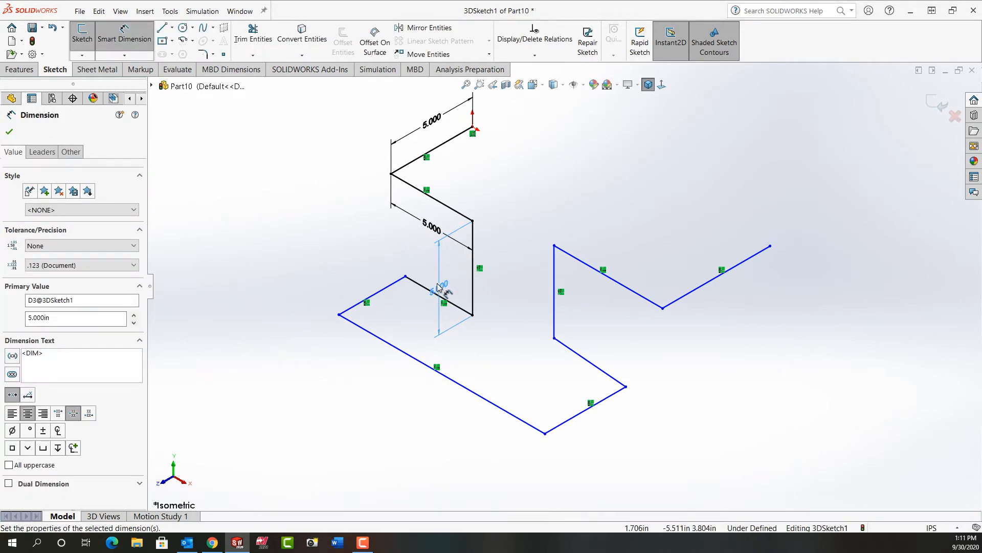
Step: Dimension the short X line at the foot of the vertical line to 3 in and the adjoining Z line to 5 in
click(429, 289)
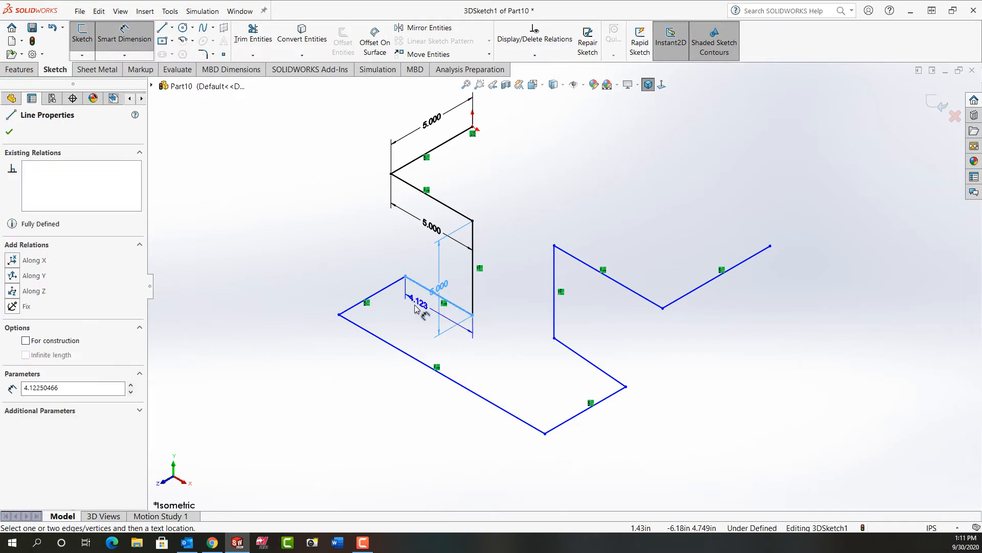
click(414, 309)
text(3.)
key(Return)
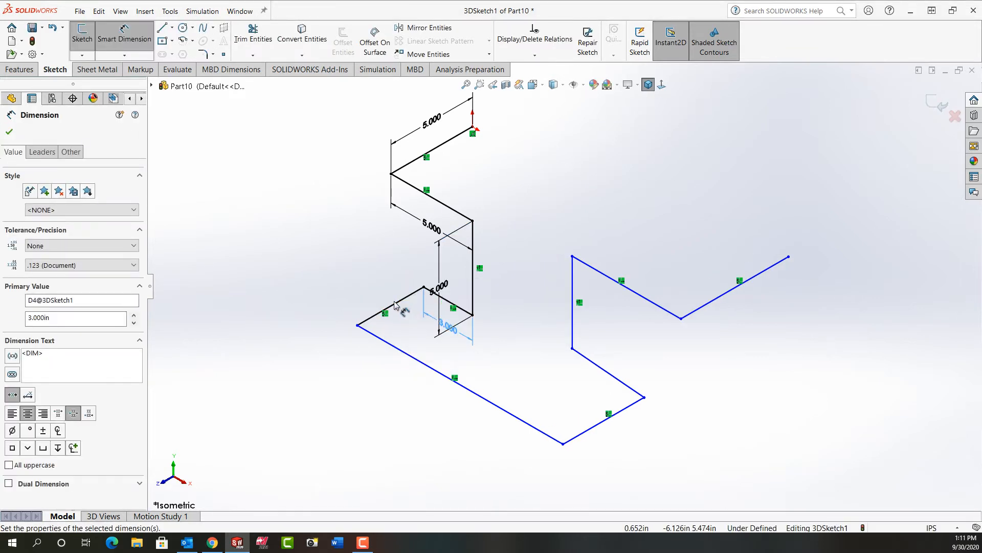
click(396, 307)
click(375, 286)
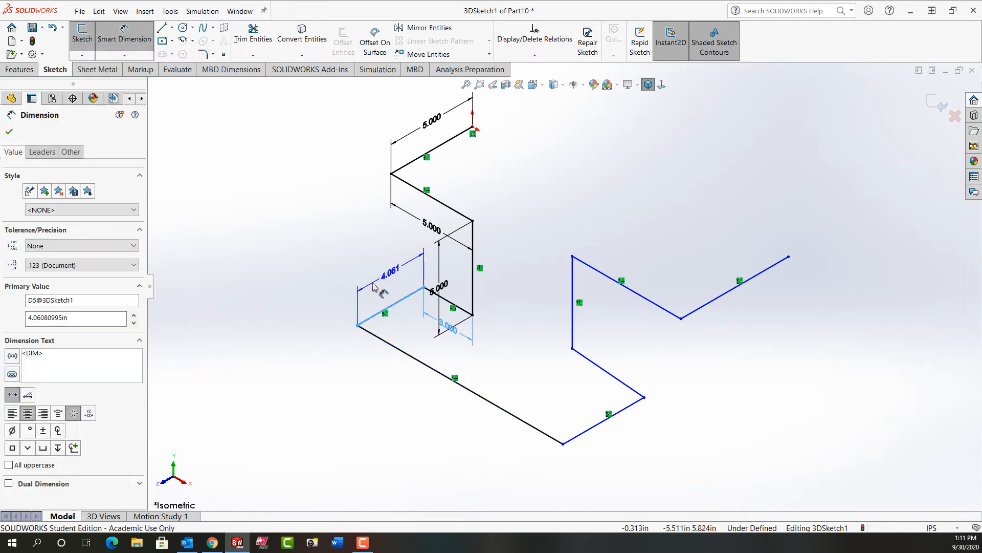
text(5.)
key(Return)
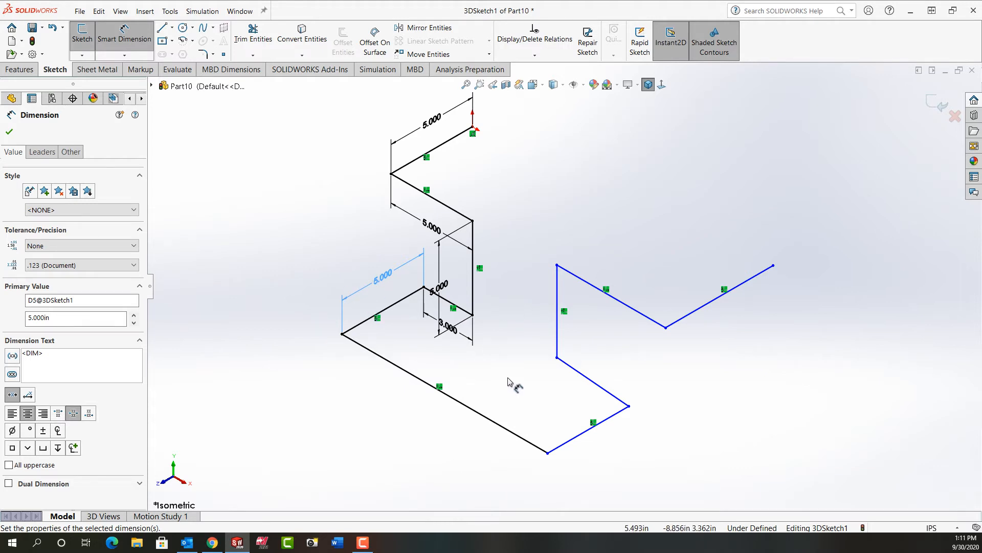
Step: Dimension the distance between the two vertical lines to 5 in
click(473, 309)
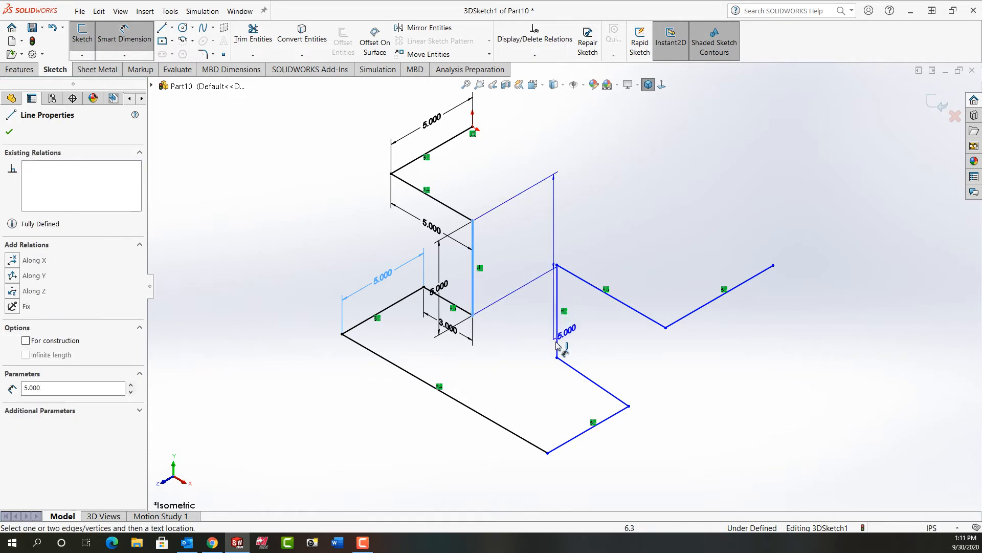
click(556, 341)
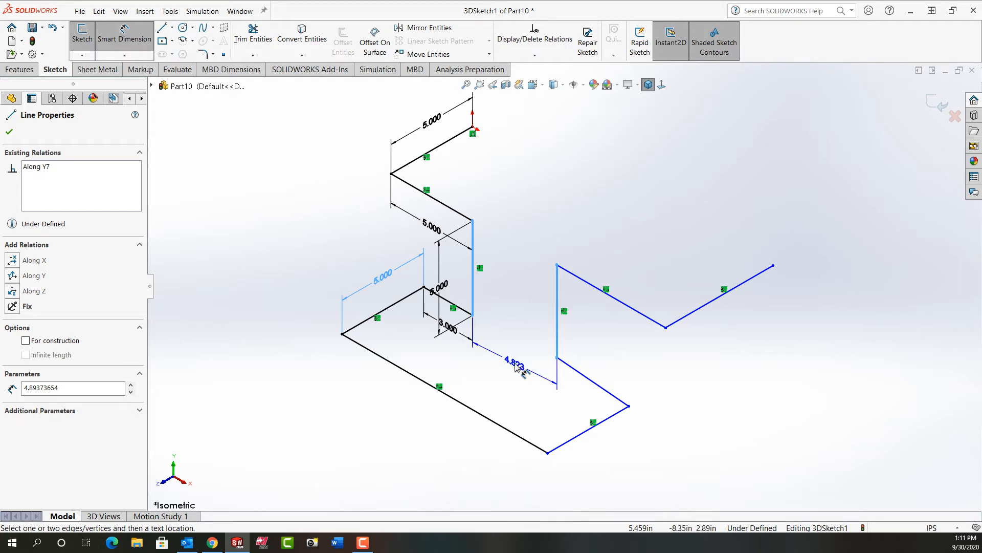
click(515, 366)
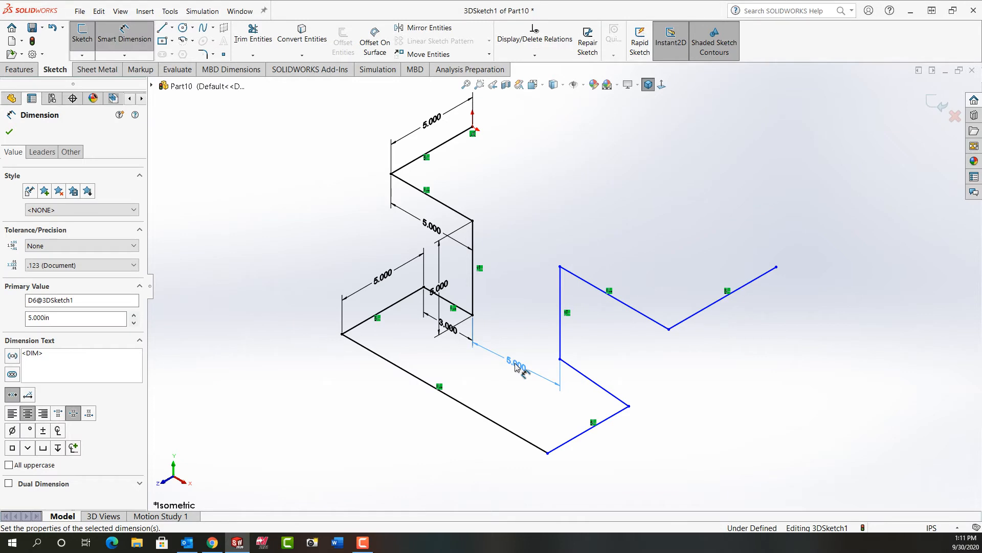
Step: Dimension the Z line at the far end of the long X line to 5 in and the adjoining slanted line to 3 in
click(572, 438)
click(584, 474)
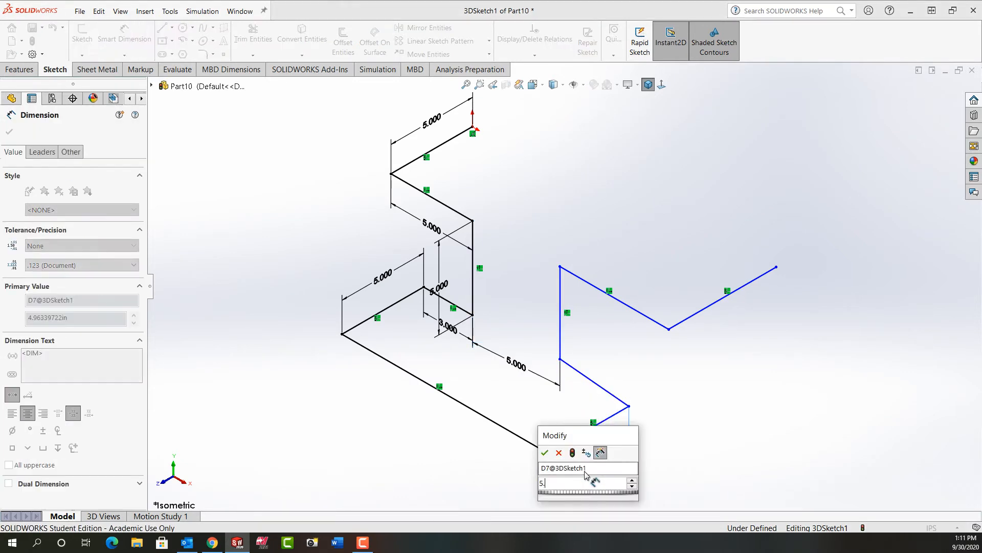
key(Return)
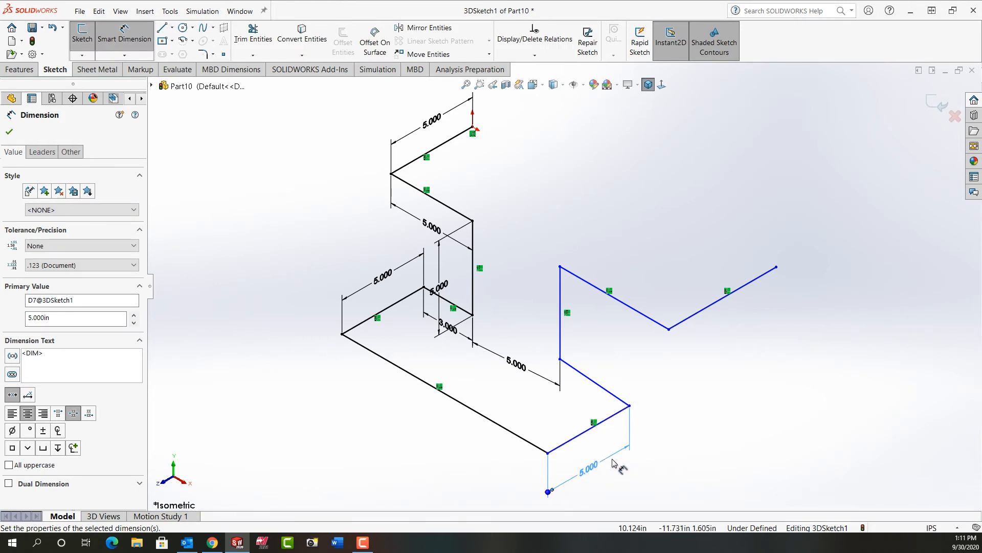
click(601, 372)
click(612, 368)
text(3)
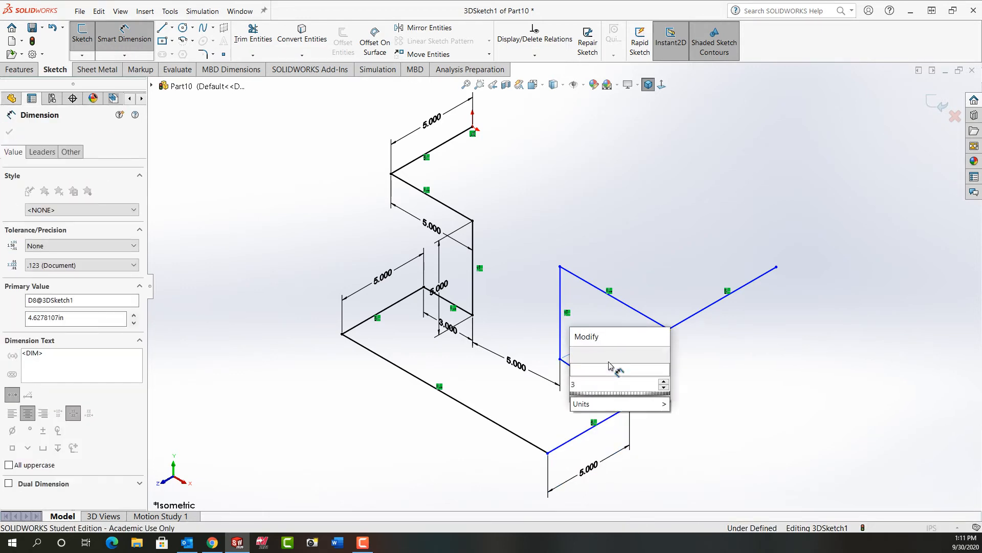
key(Return)
key(Escape)
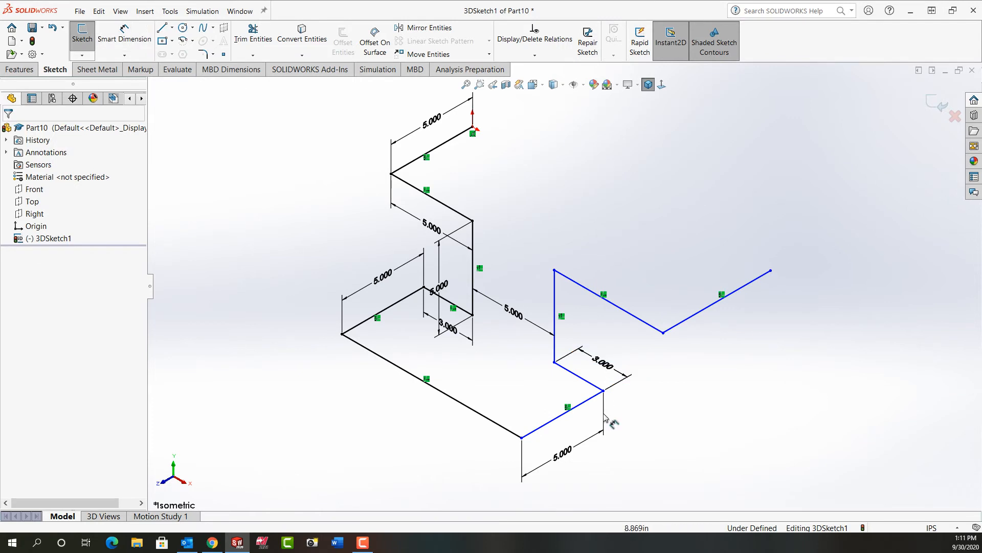
Step: Constrain the slanted 3 in line to run along X
click(579, 380)
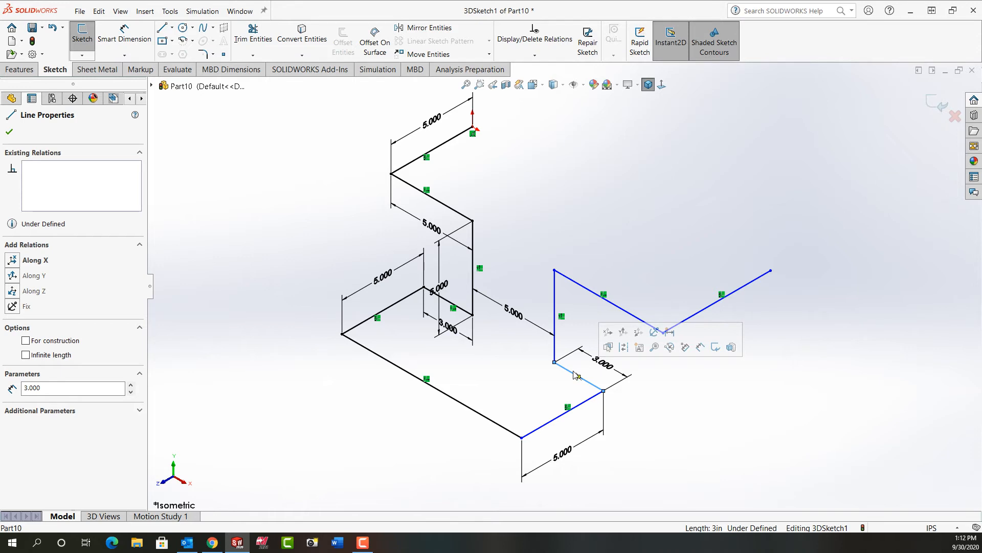
click(608, 332)
click(660, 410)
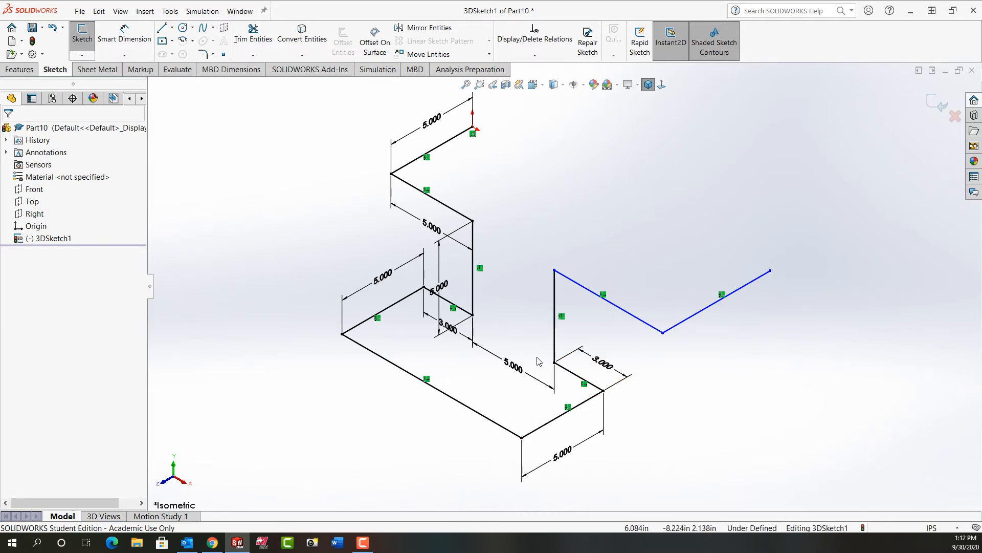
Step: Dimension the X line at the head of the second vertical line and the final Z line to 5 in each
right_drag(630, 272, 635, 220)
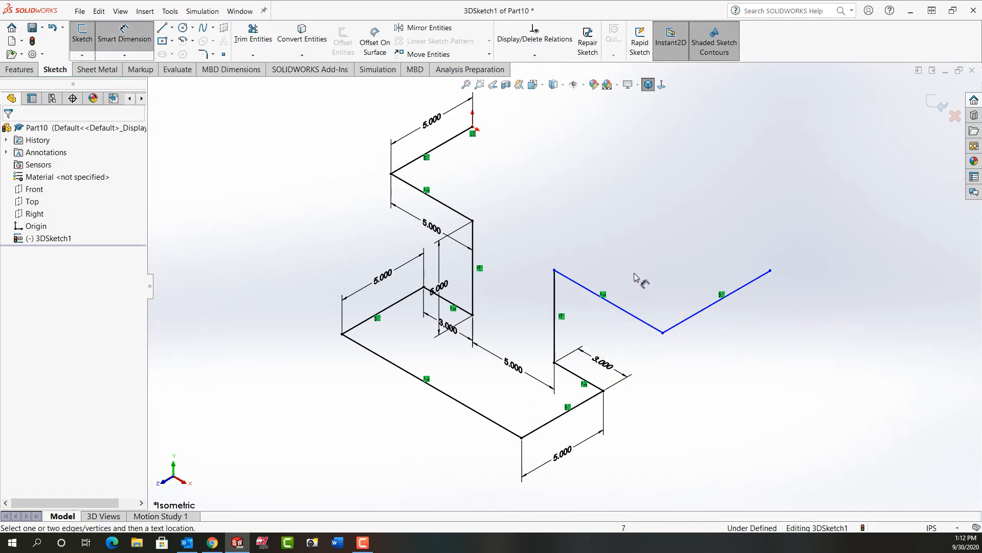
click(625, 313)
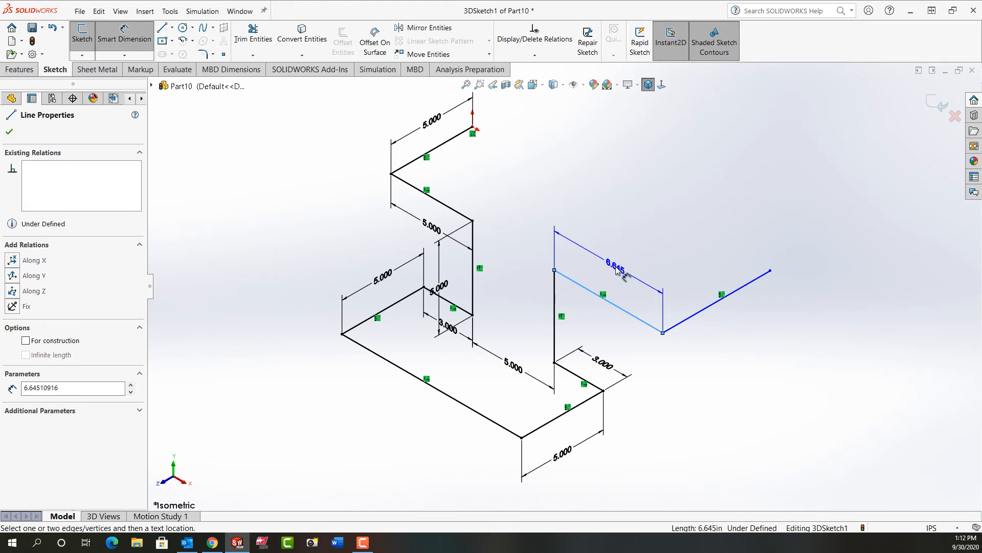
click(620, 271)
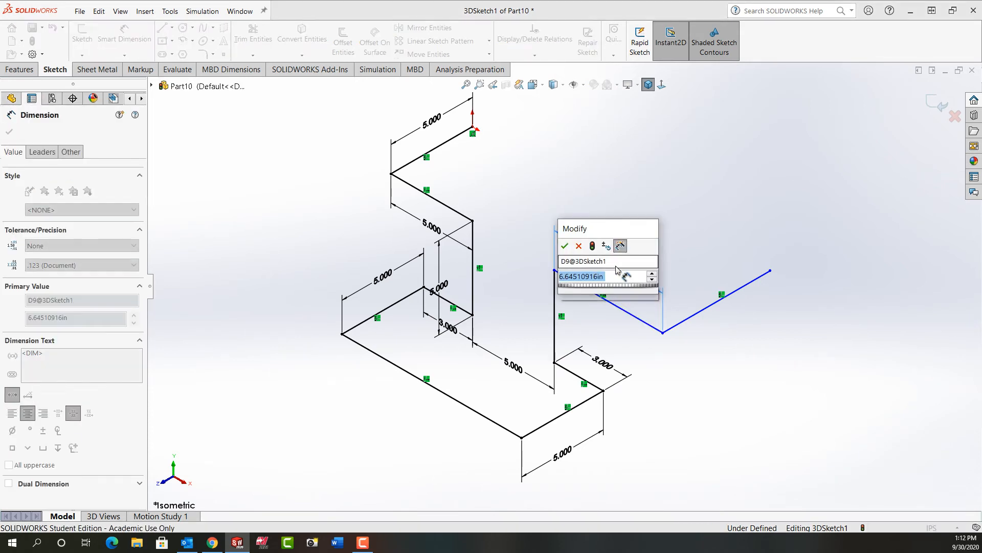
key(Return)
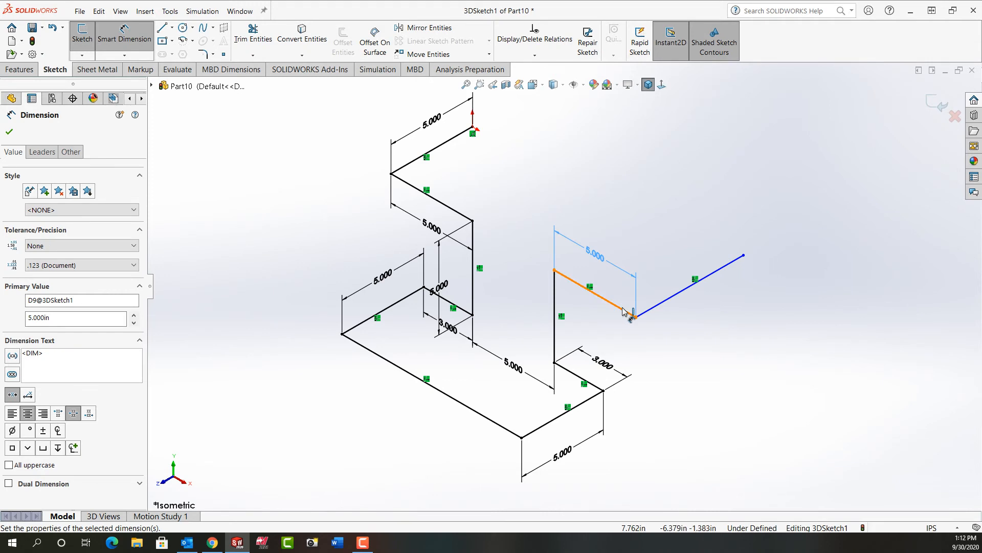
click(673, 299)
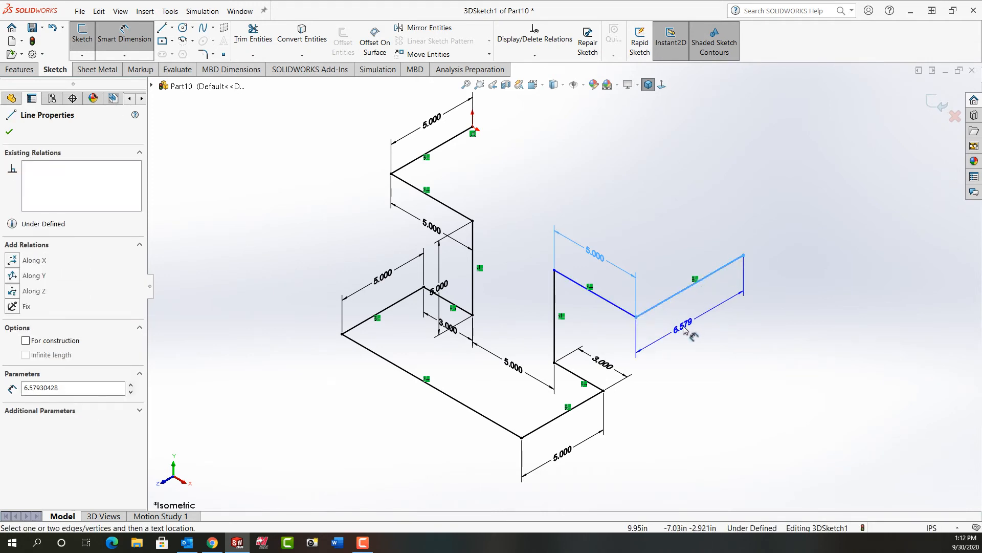
click(685, 330)
text(5)
key(Return)
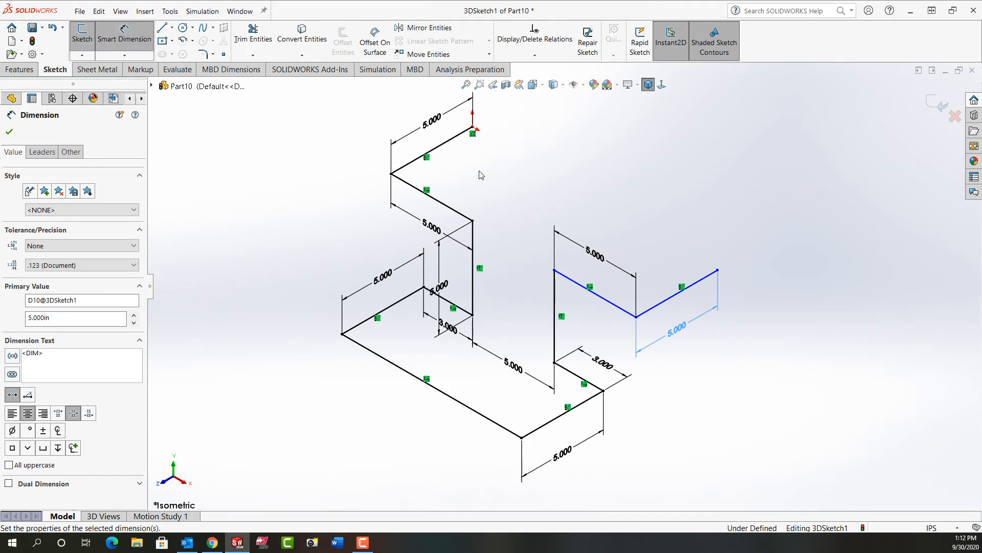
Step: Make the upper X line beyond the second vertical line collinear with the X line before the first vertical line
key(Escape)
ctrl+click(456, 214)
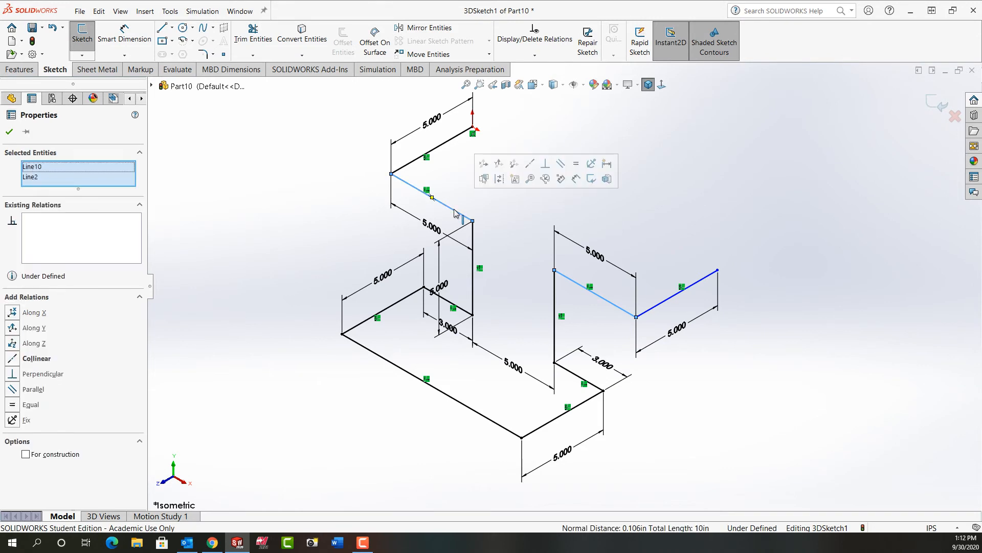
click(531, 164)
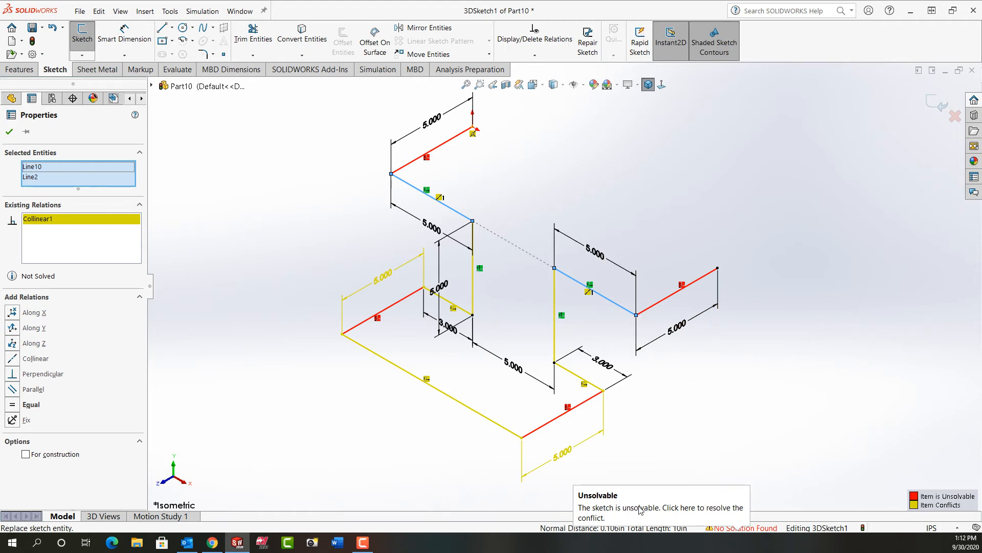
Step: Diagnose the sketch conflict, accept the solution deleting the 5 in dimension on the Z line before the long X line, and exit the 3D sketch
click(728, 529)
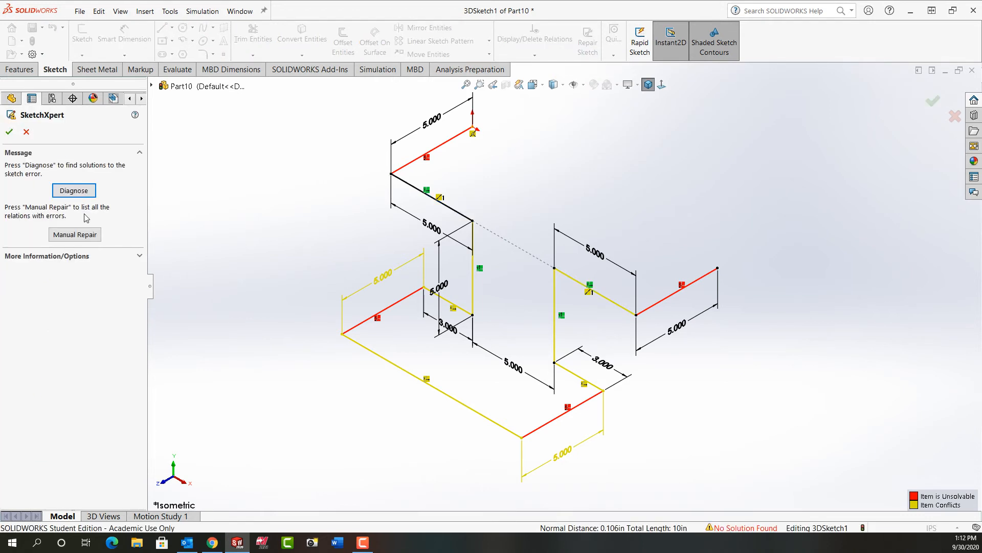
click(84, 194)
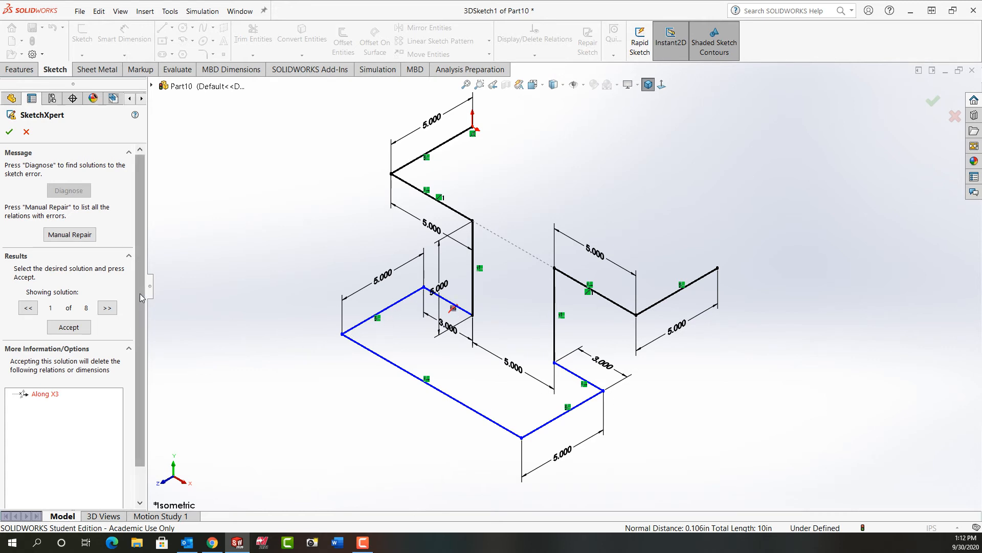
click(107, 308)
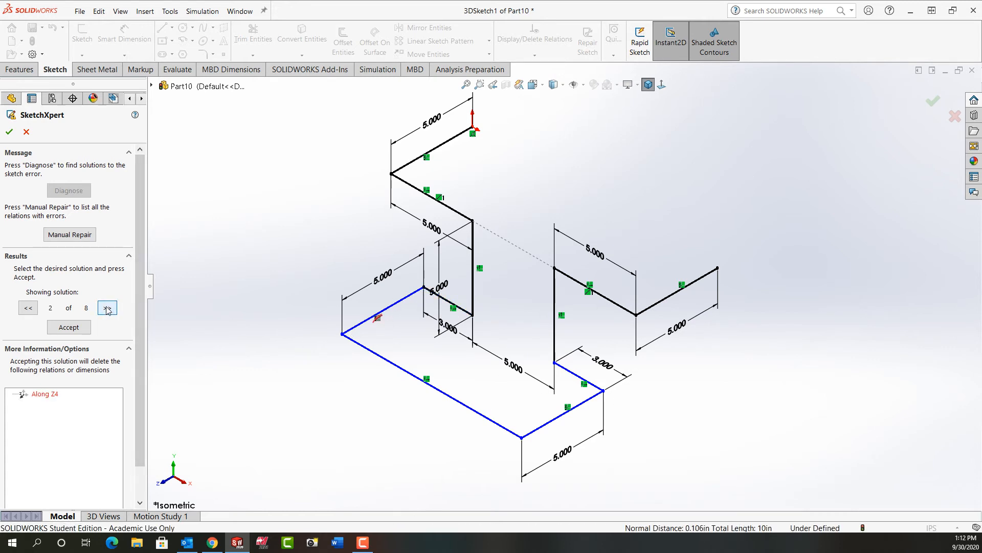
click(107, 308)
click(108, 308)
click(107, 308)
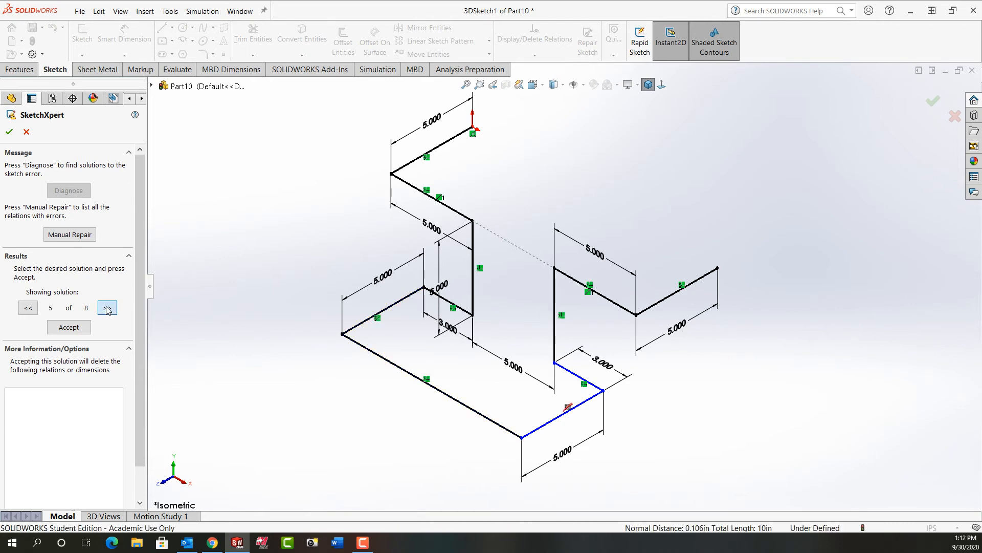
click(107, 308)
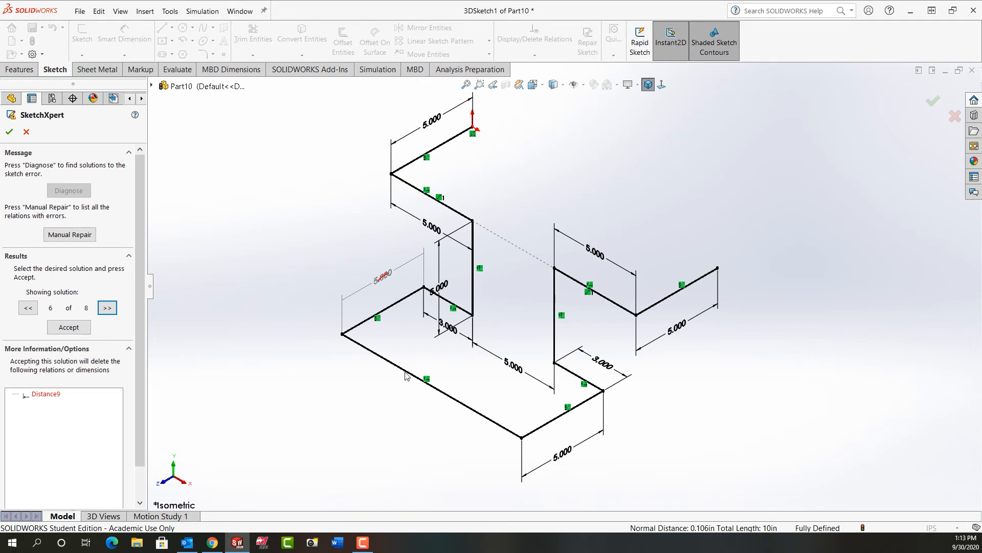
click(69, 327)
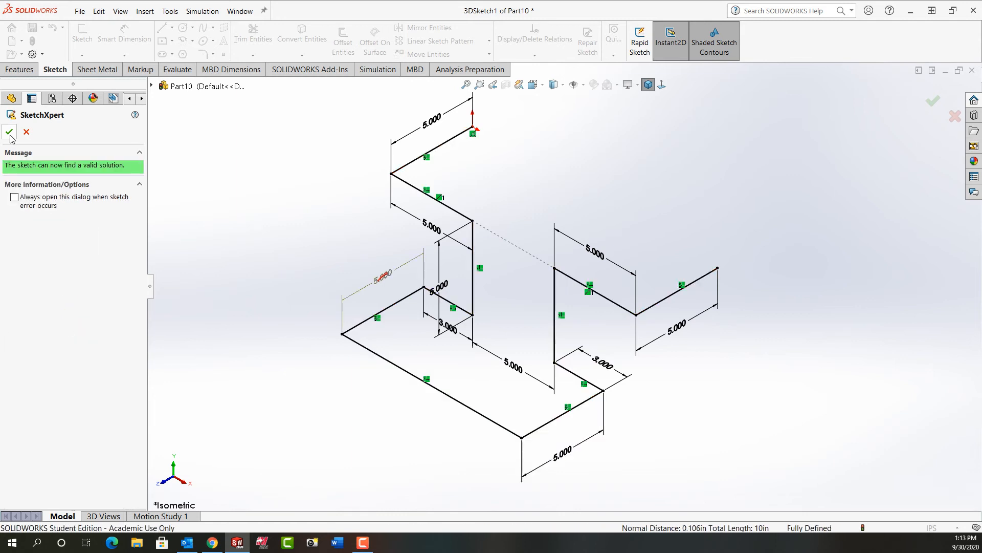
click(10, 132)
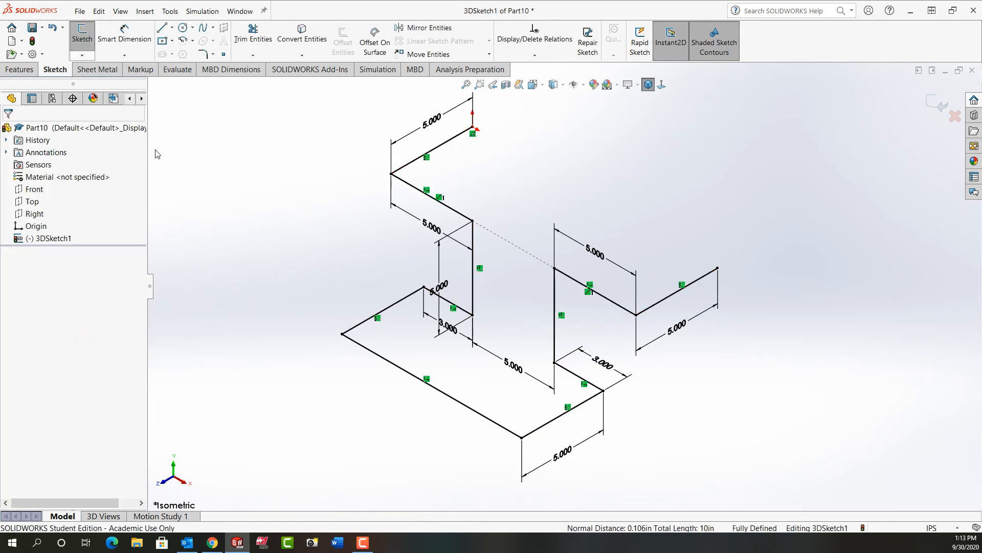
click(939, 105)
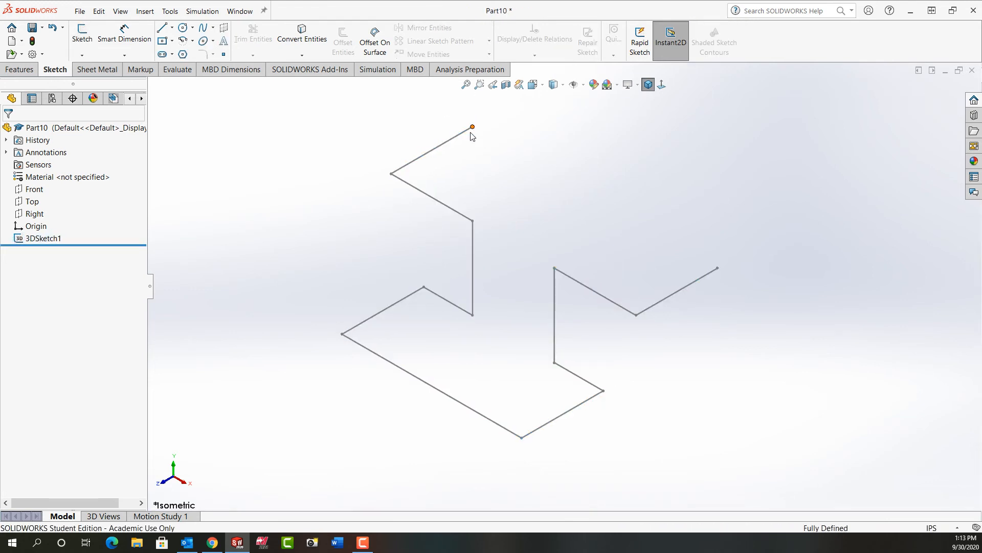
Step: Sketch a hexagon about 2.2 in across flats centred on the origin on the Front plane, with its lower edge horizontal
right_click(31, 191)
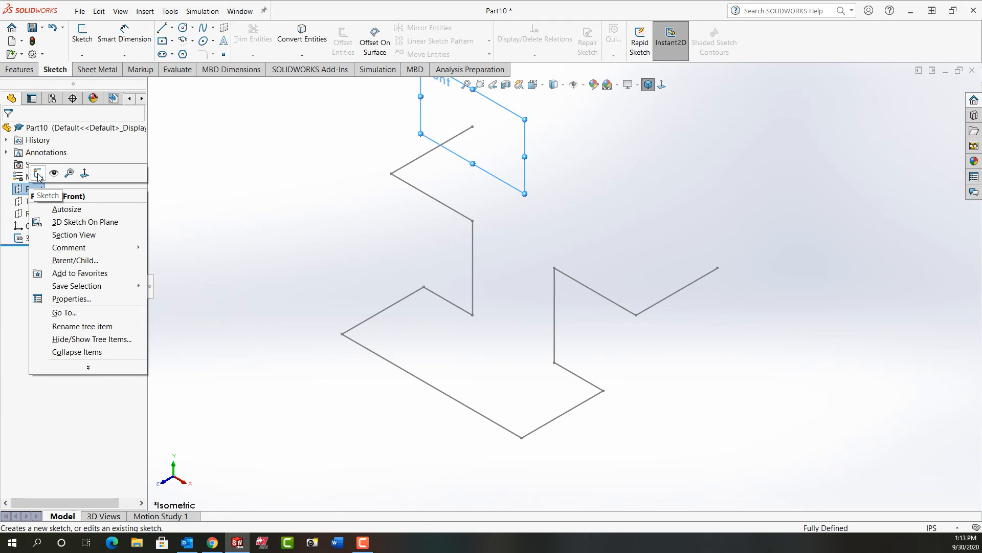
click(38, 174)
click(662, 85)
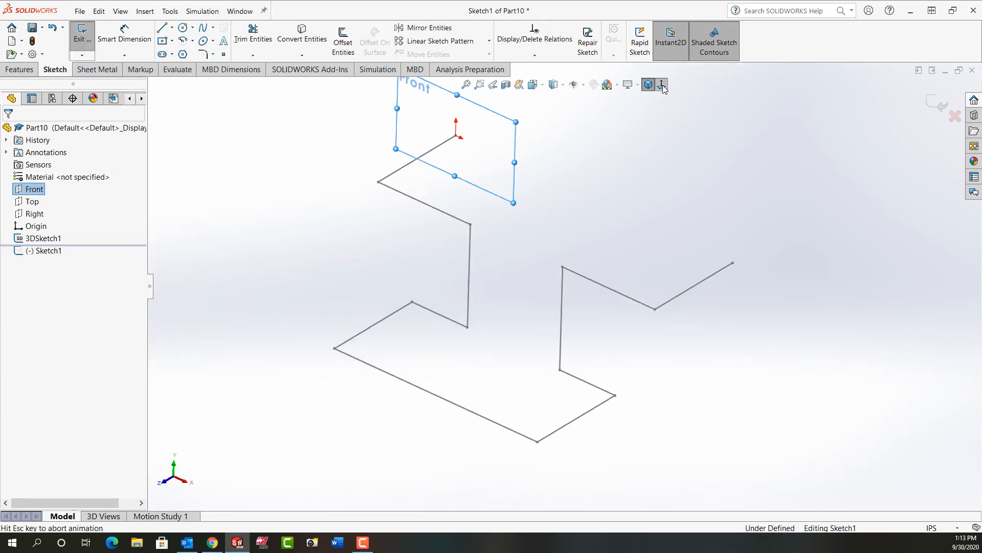
click(183, 55)
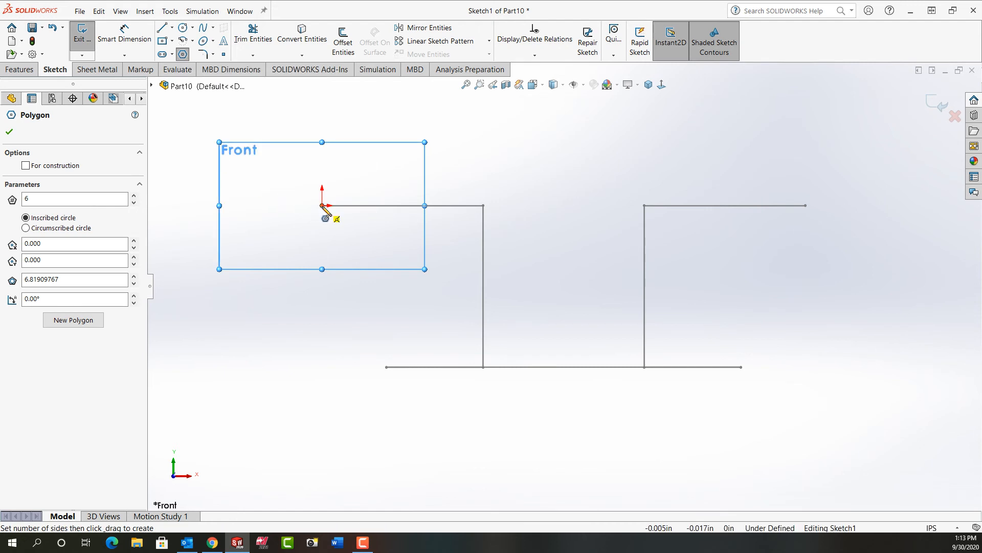
mouse_move(322, 205)
mouse_down()
mouse_move(344, 241)
mouse_move(333, 234)
mouse_up()
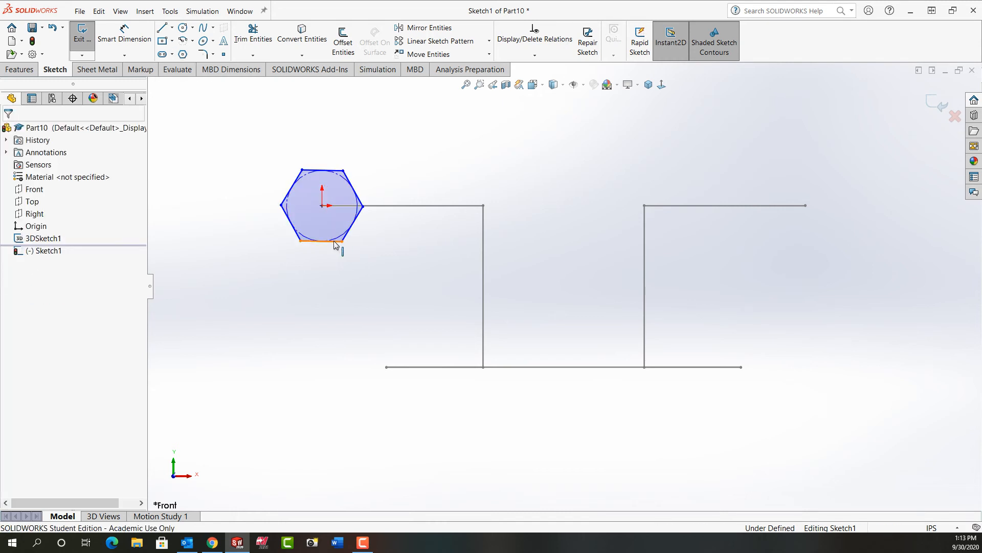
click(334, 241)
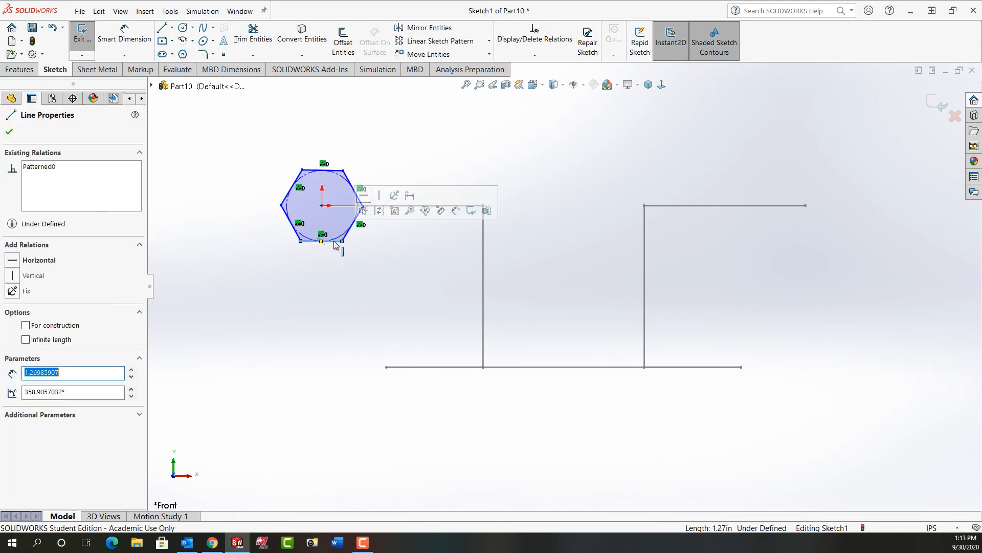
click(384, 264)
Step: Dimension the hexagon's inscribed circle to a diameter of 0.875 in and exit the sketch in isometric view
right_drag(397, 260, 396, 215)
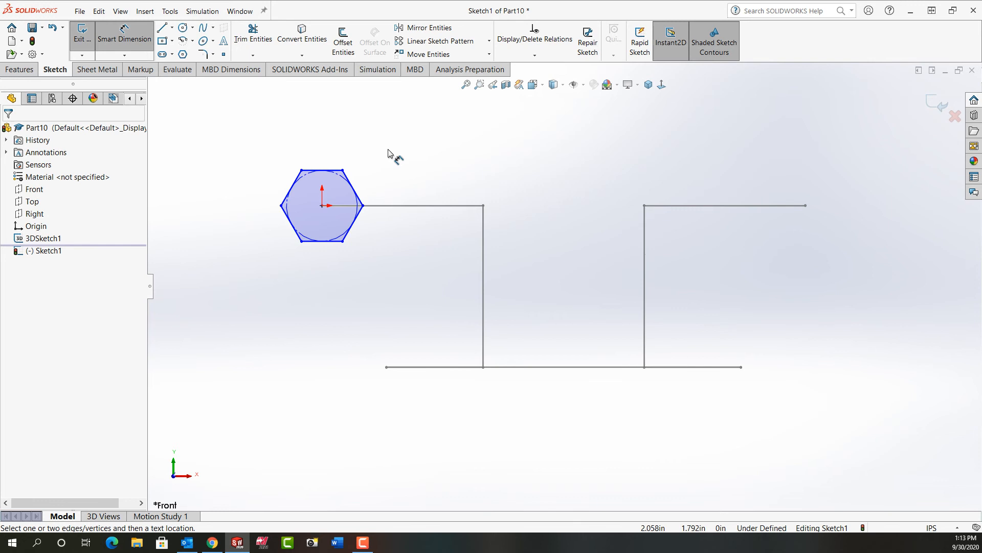
click(343, 180)
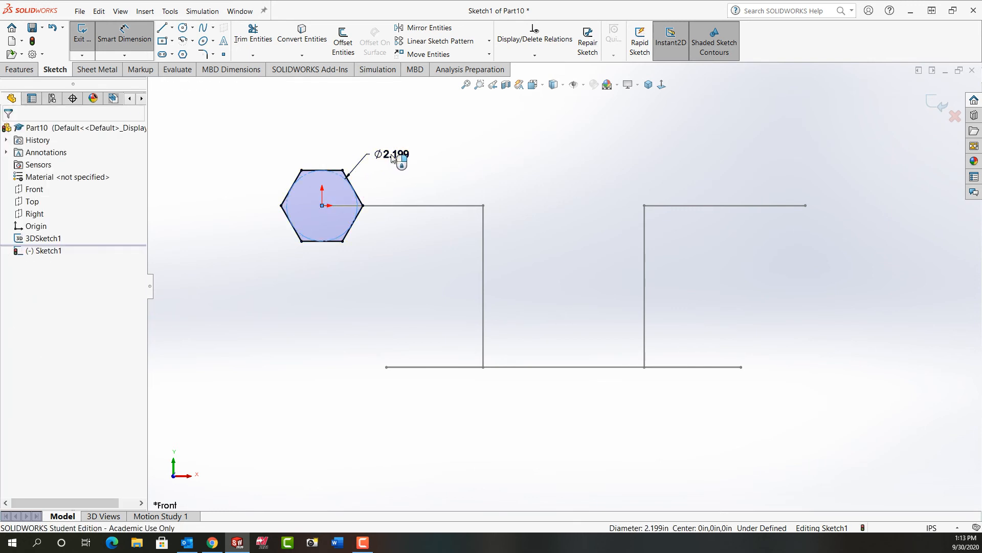
click(392, 158)
text(.875)
key(Return)
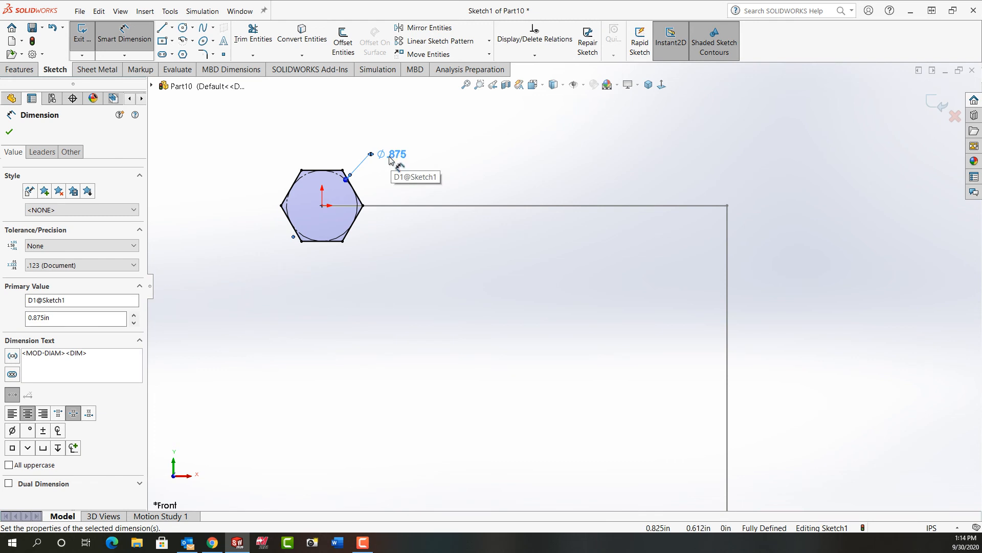
click(9, 134)
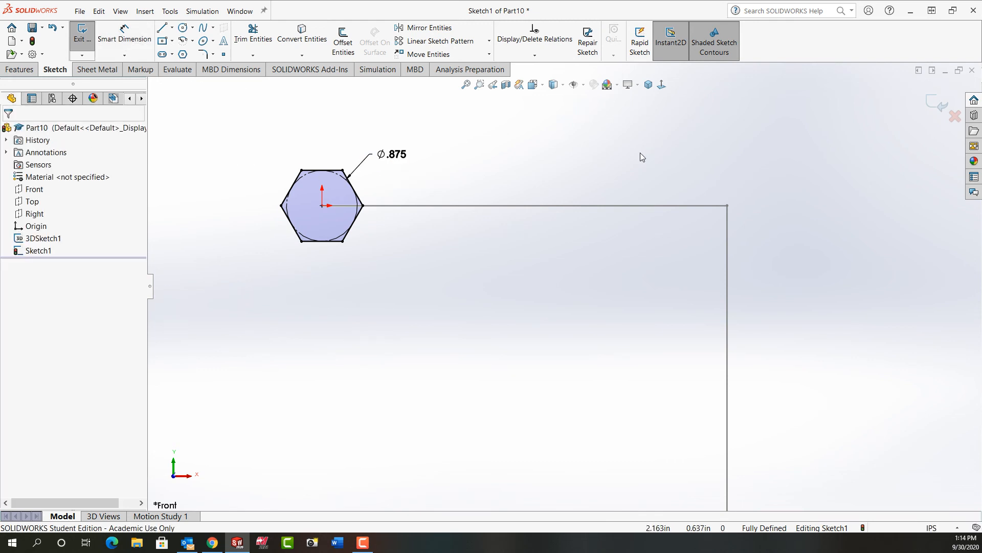
click(649, 84)
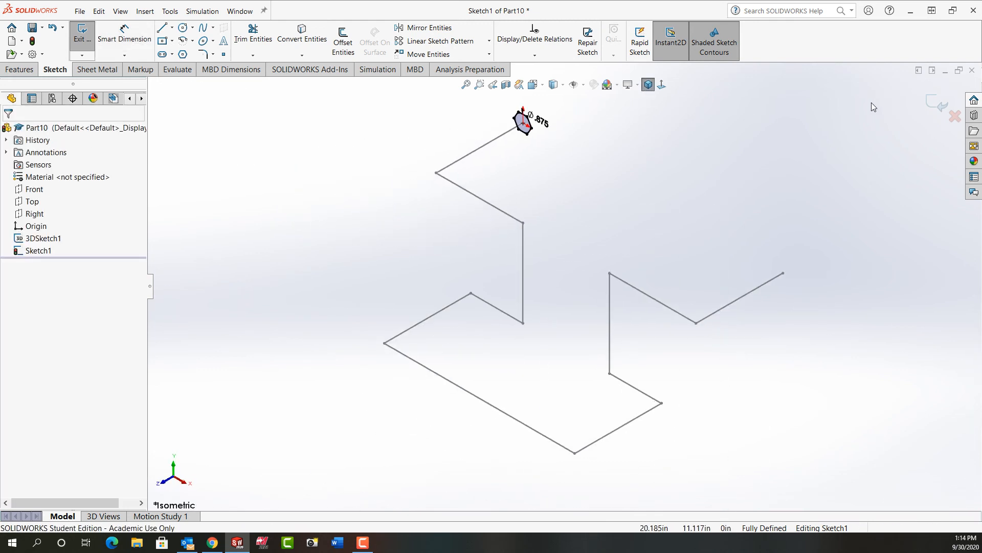
click(938, 103)
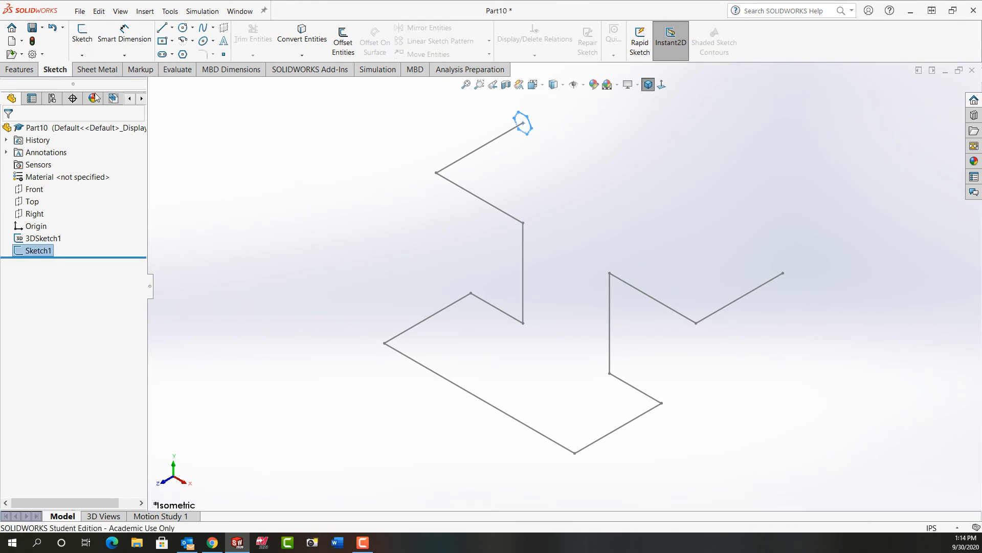
Step: Sweep the hexagon sketch along the 3D sketch path to create a solid bar
click(24, 72)
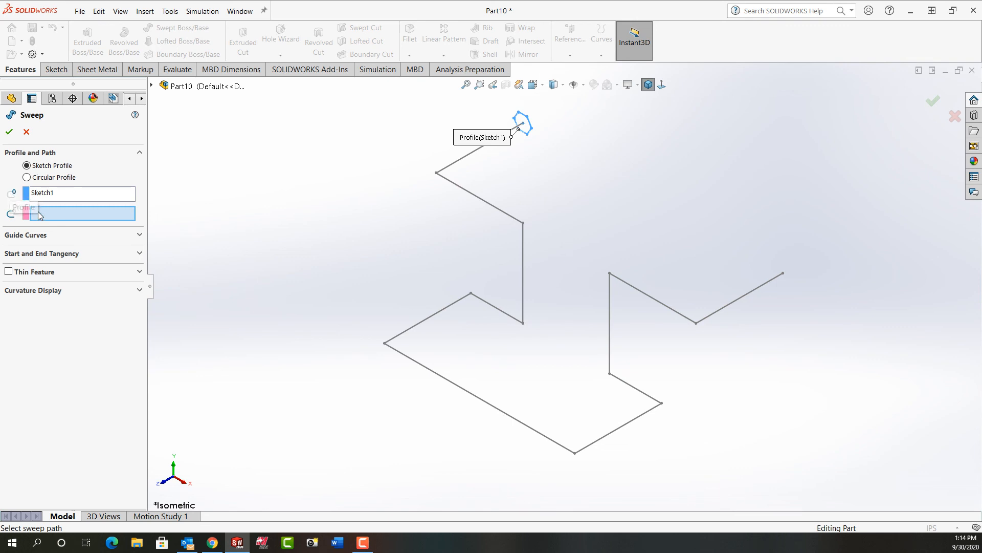
click(457, 167)
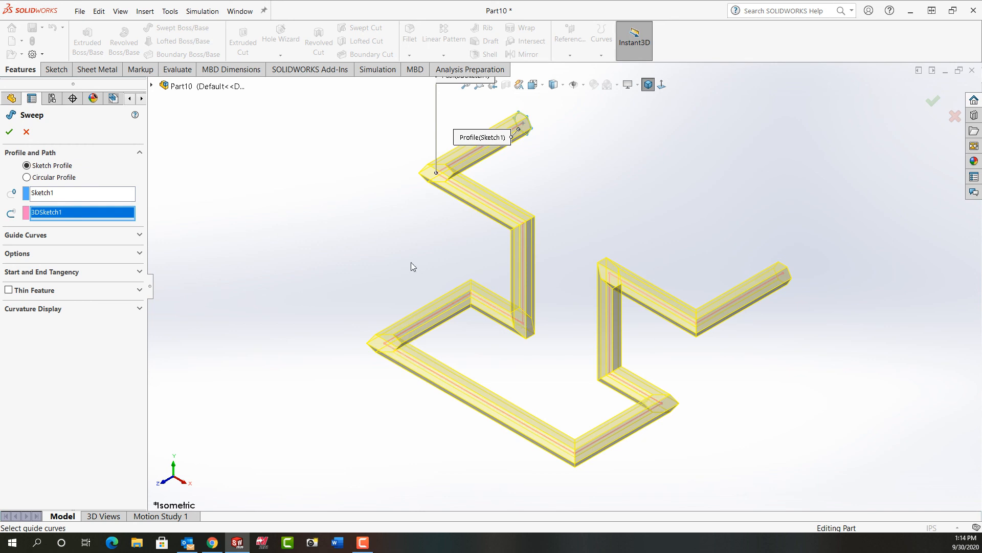
click(9, 132)
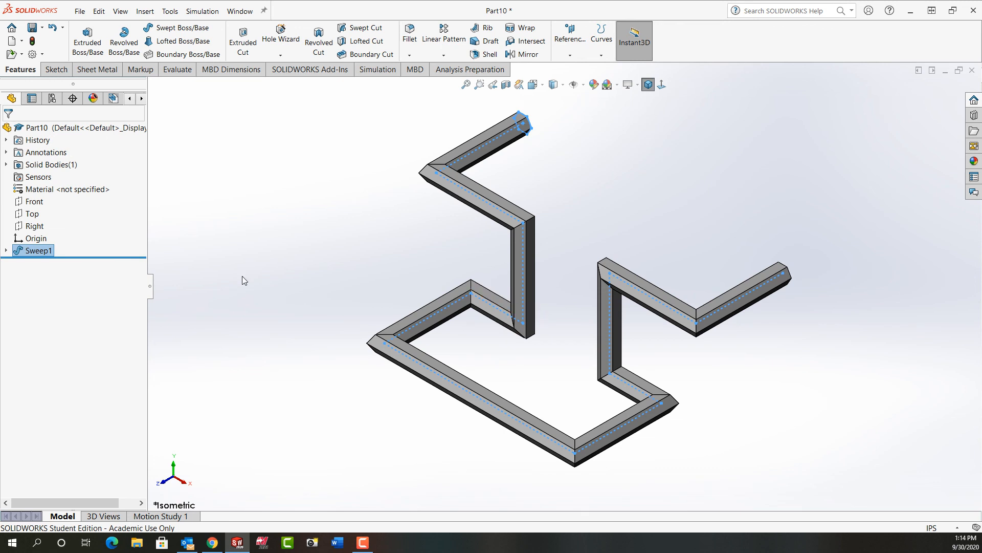
Step: Edit the sweep's 3D path sketch and select its first four corners from the origin for a 1 in Sketch Fillet
click(6, 251)
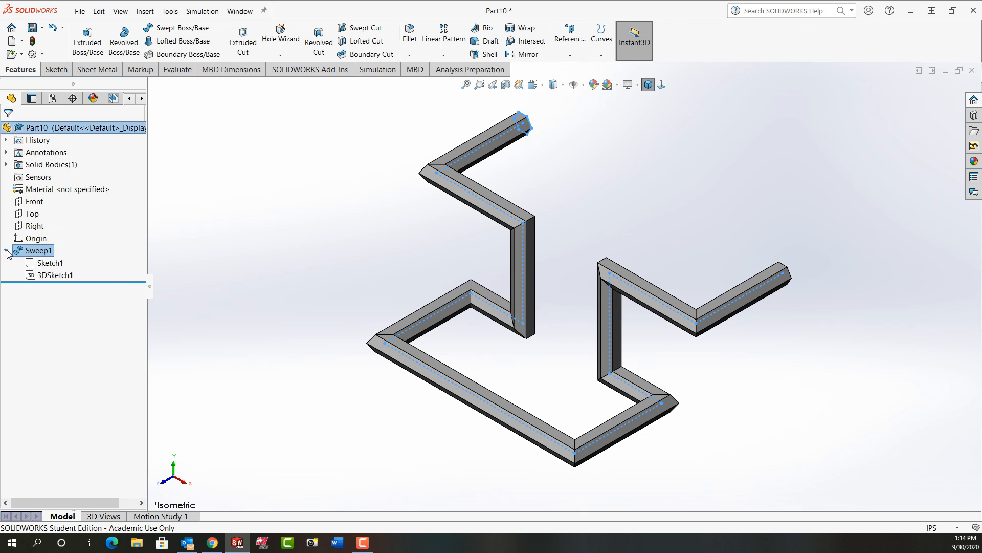
right_click(51, 276)
click(60, 243)
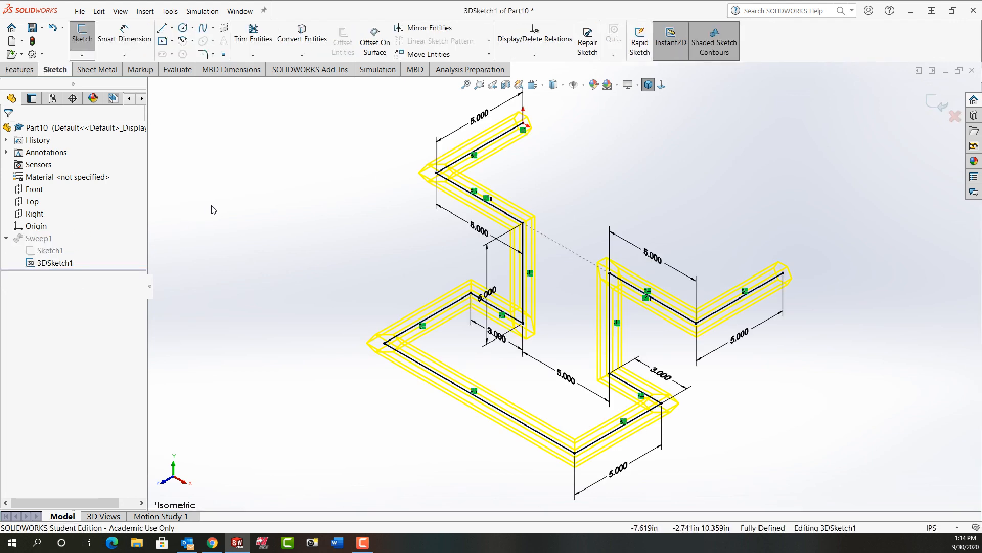
click(204, 54)
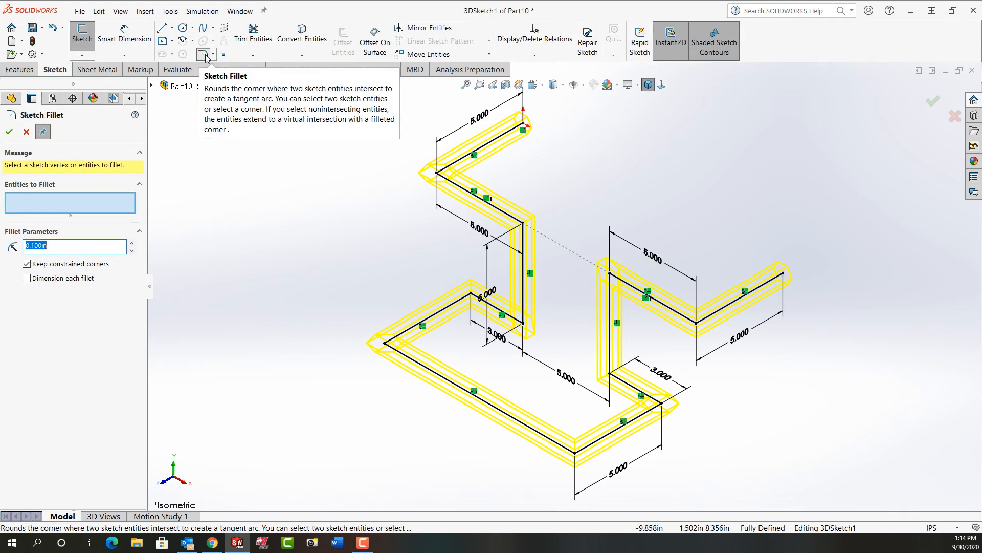
text(1)
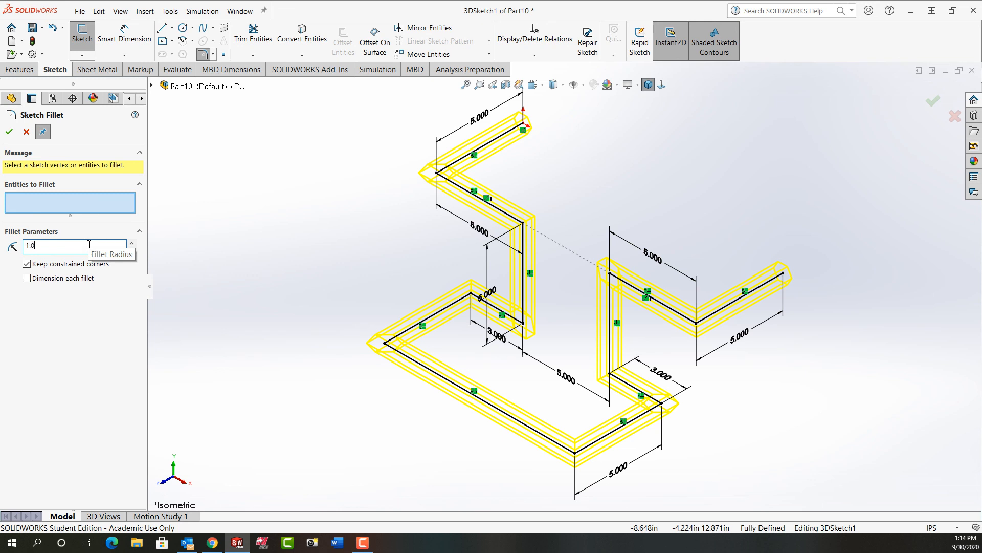
text(.0)
click(436, 173)
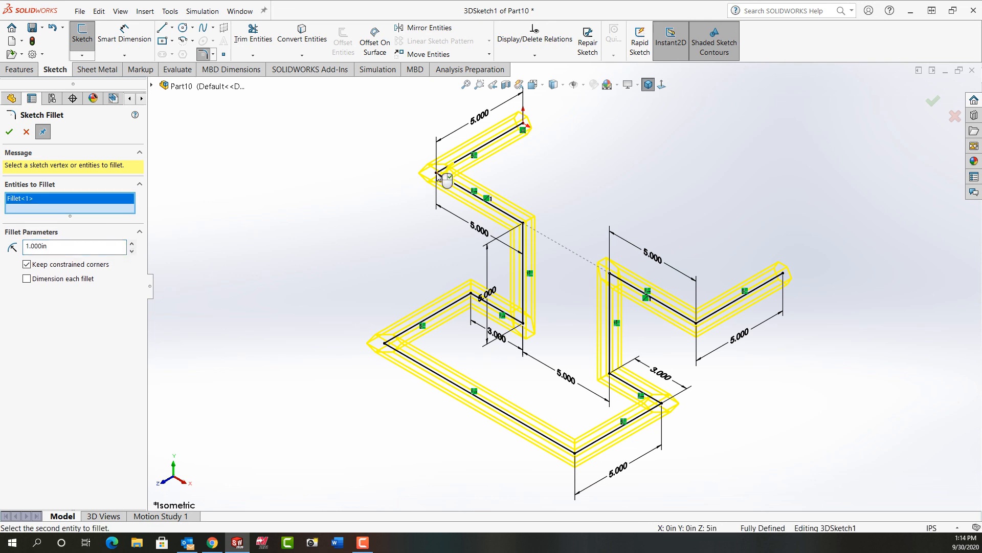
click(524, 224)
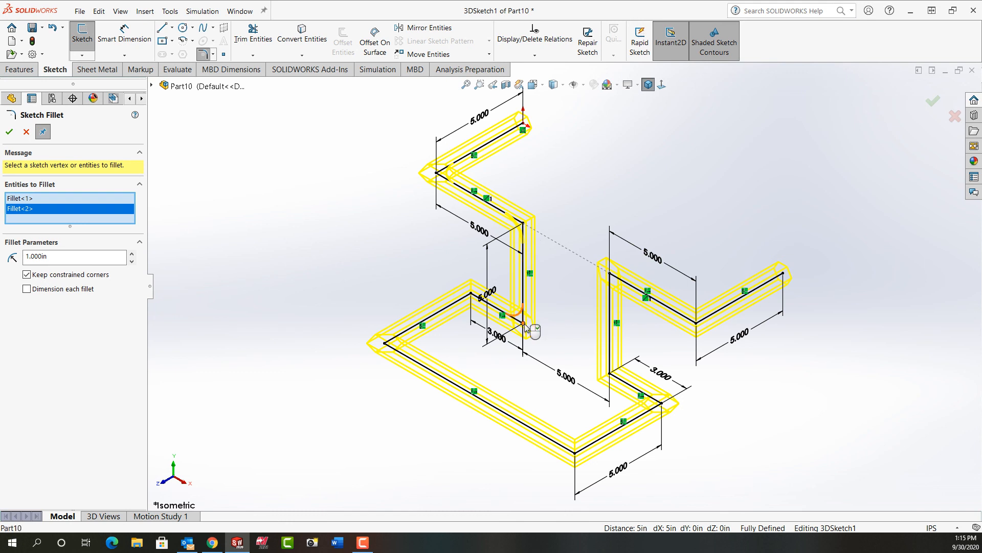
click(524, 323)
click(472, 295)
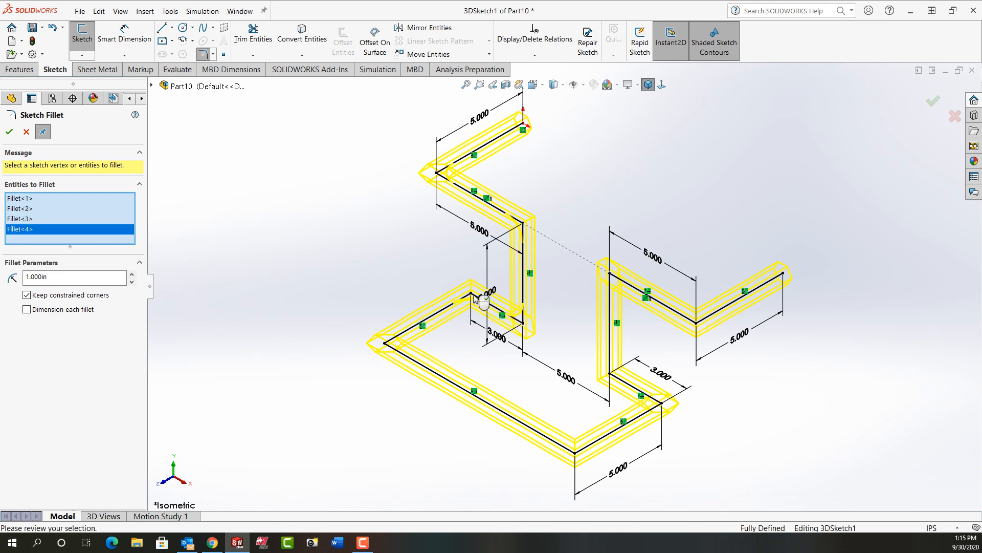
Step: Add the remaining path corners to the 1 in Sketch Fillet, apply it, and exit the 3D sketch
click(575, 451)
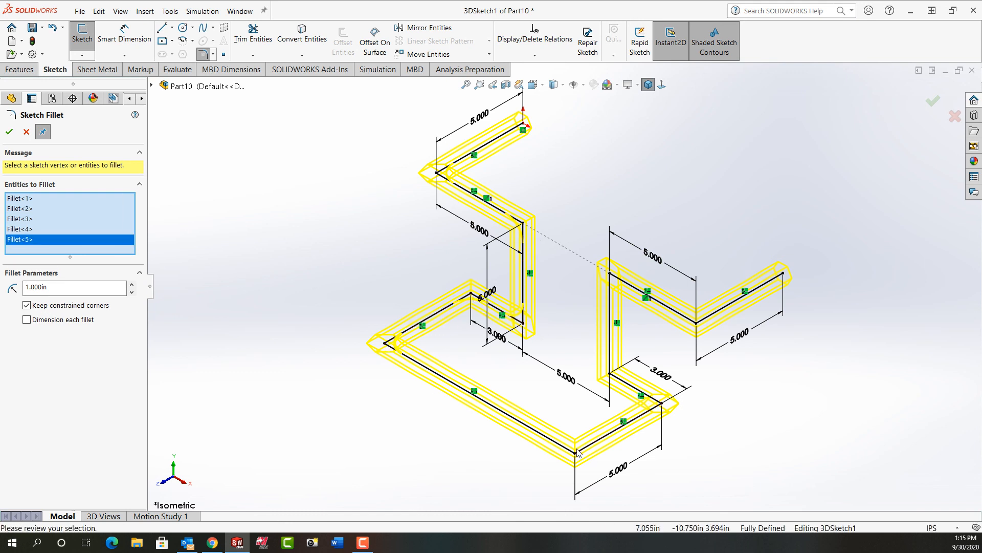
click(661, 403)
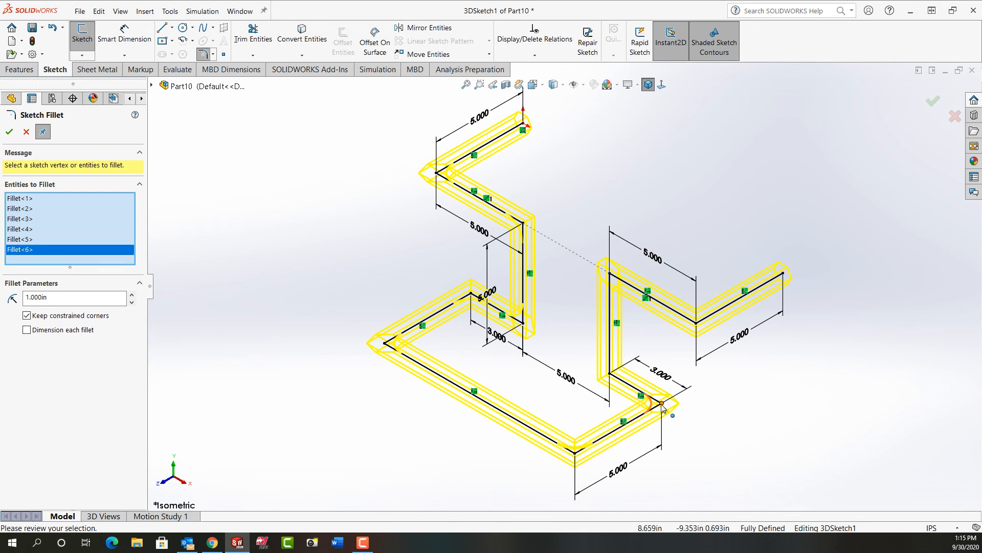
click(661, 404)
click(610, 374)
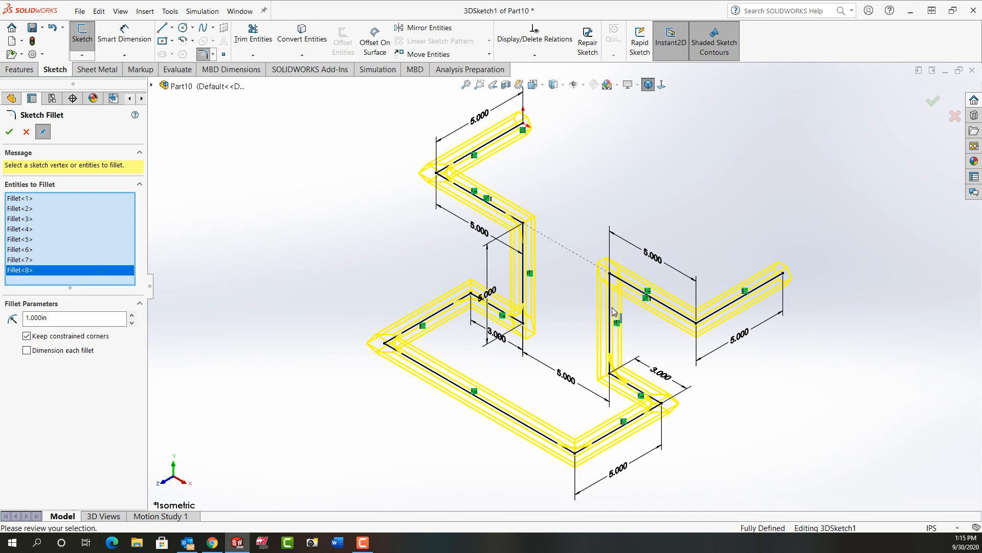
click(610, 274)
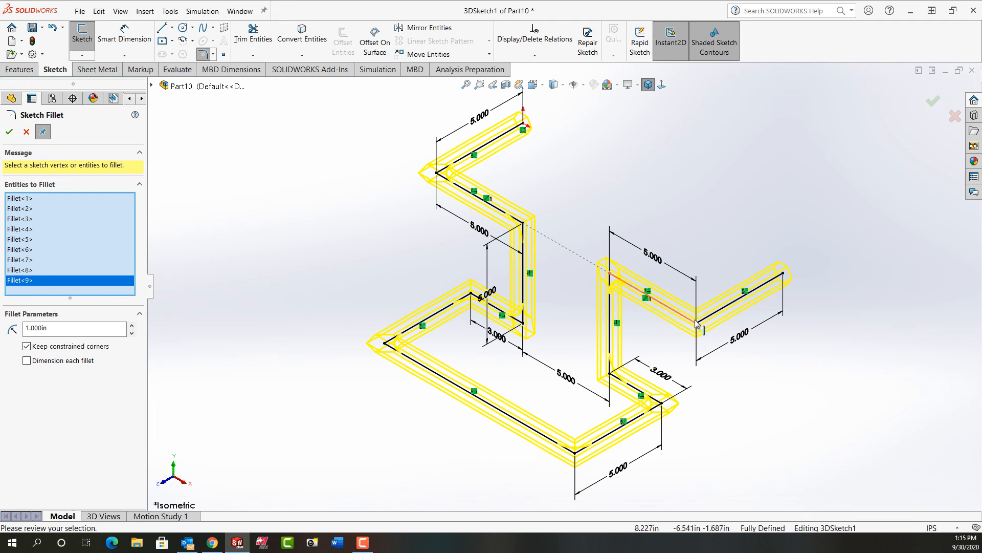
click(697, 322)
right_click(698, 327)
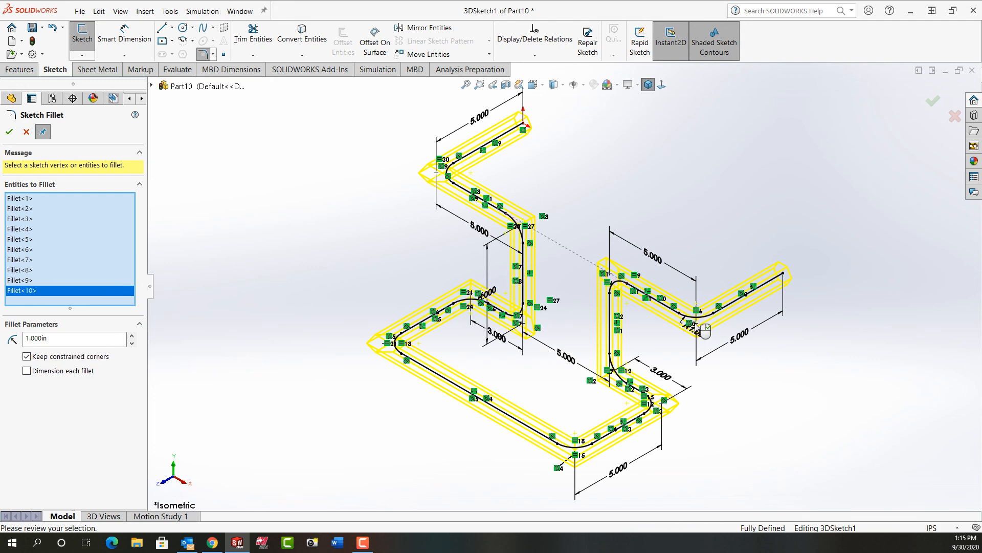
click(934, 102)
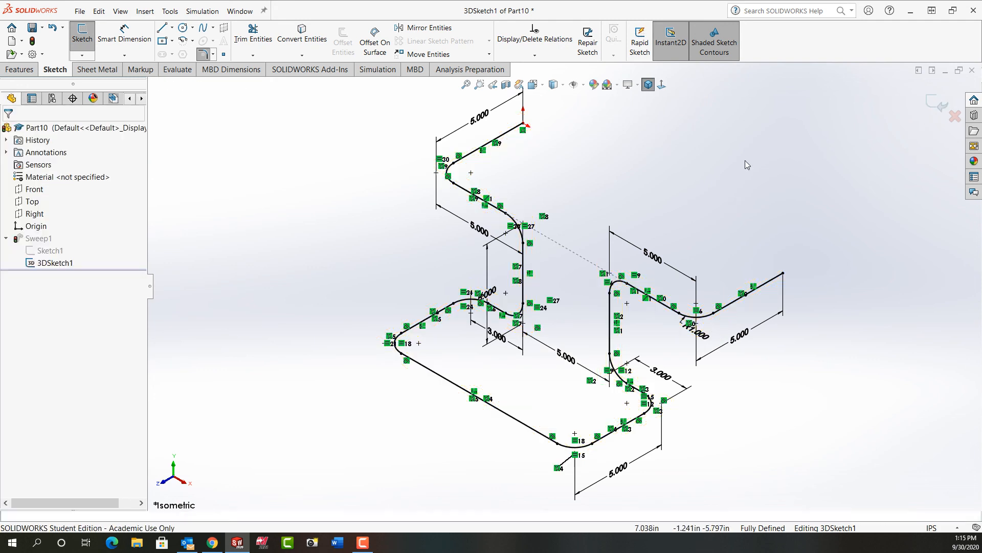
click(931, 104)
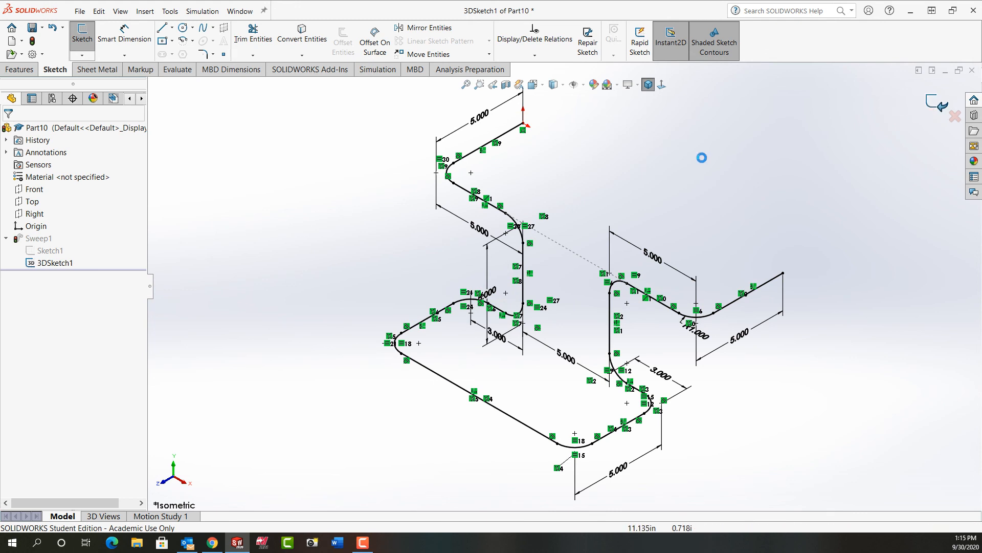